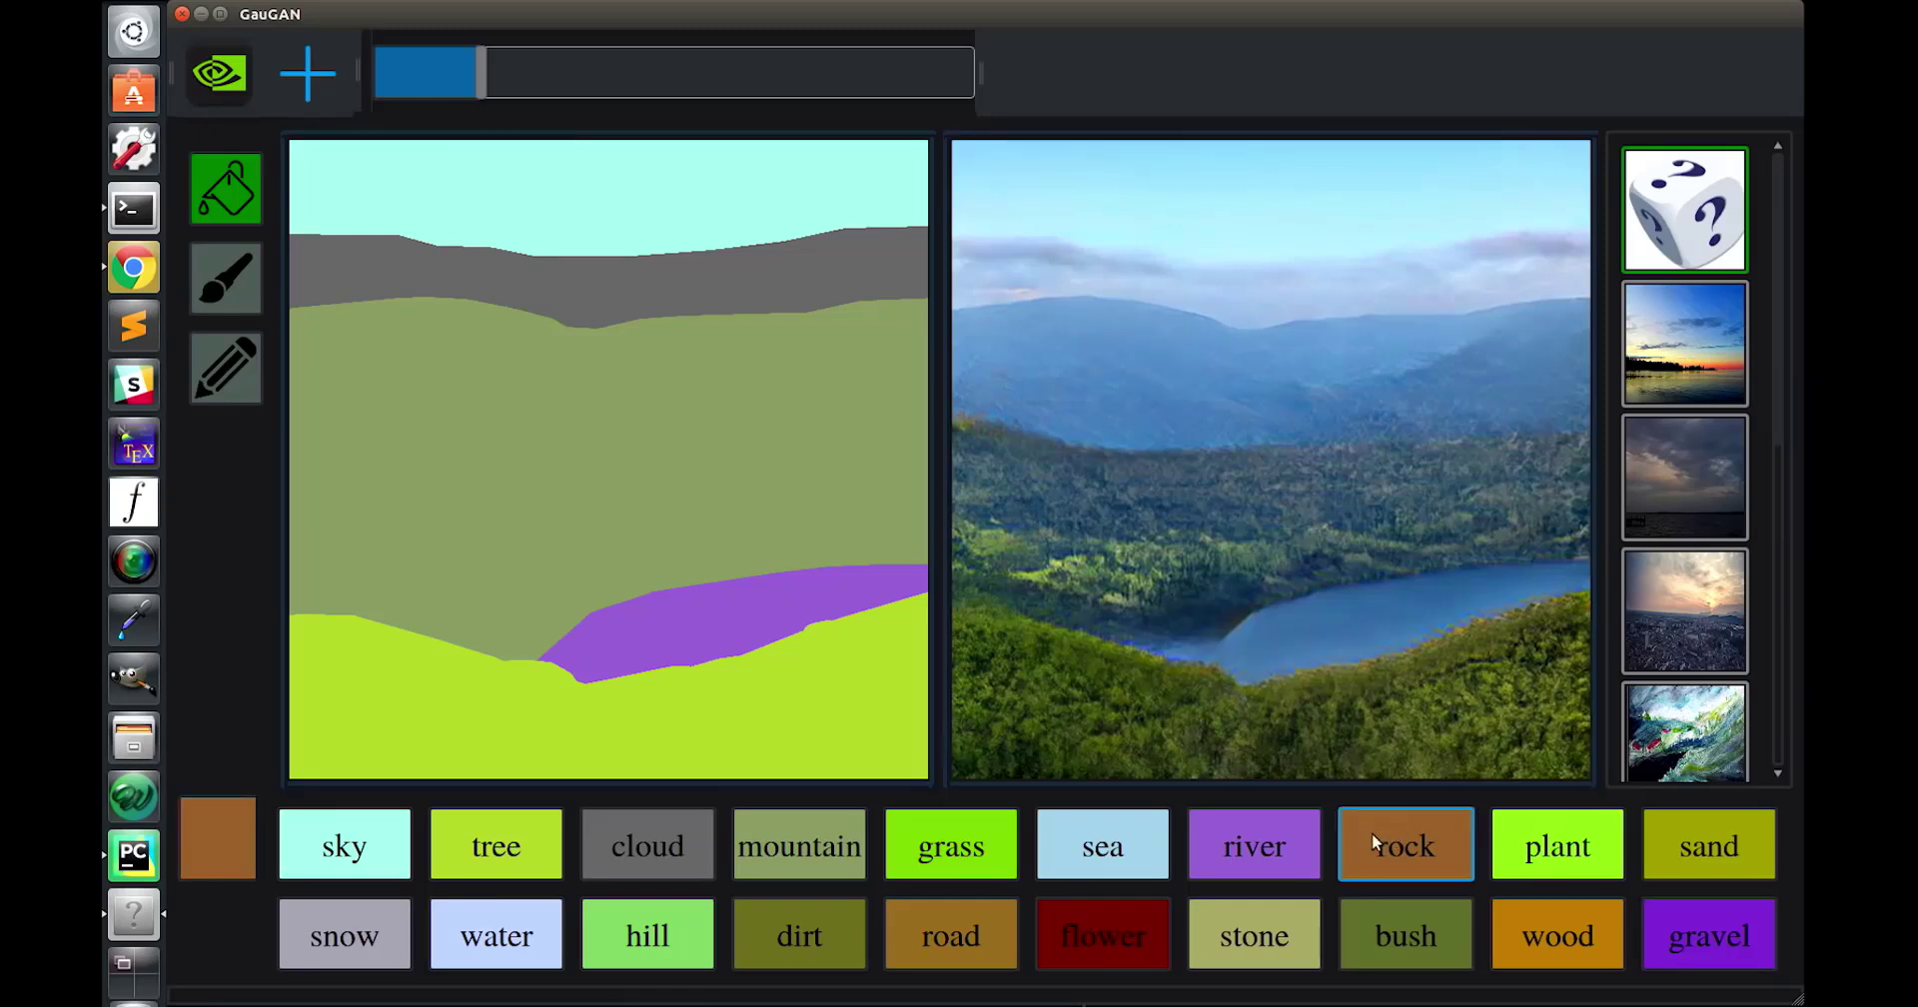
Fill the mountain band with rock, brush a water stroke down the cliff, and outline a left rock.
click(629, 505)
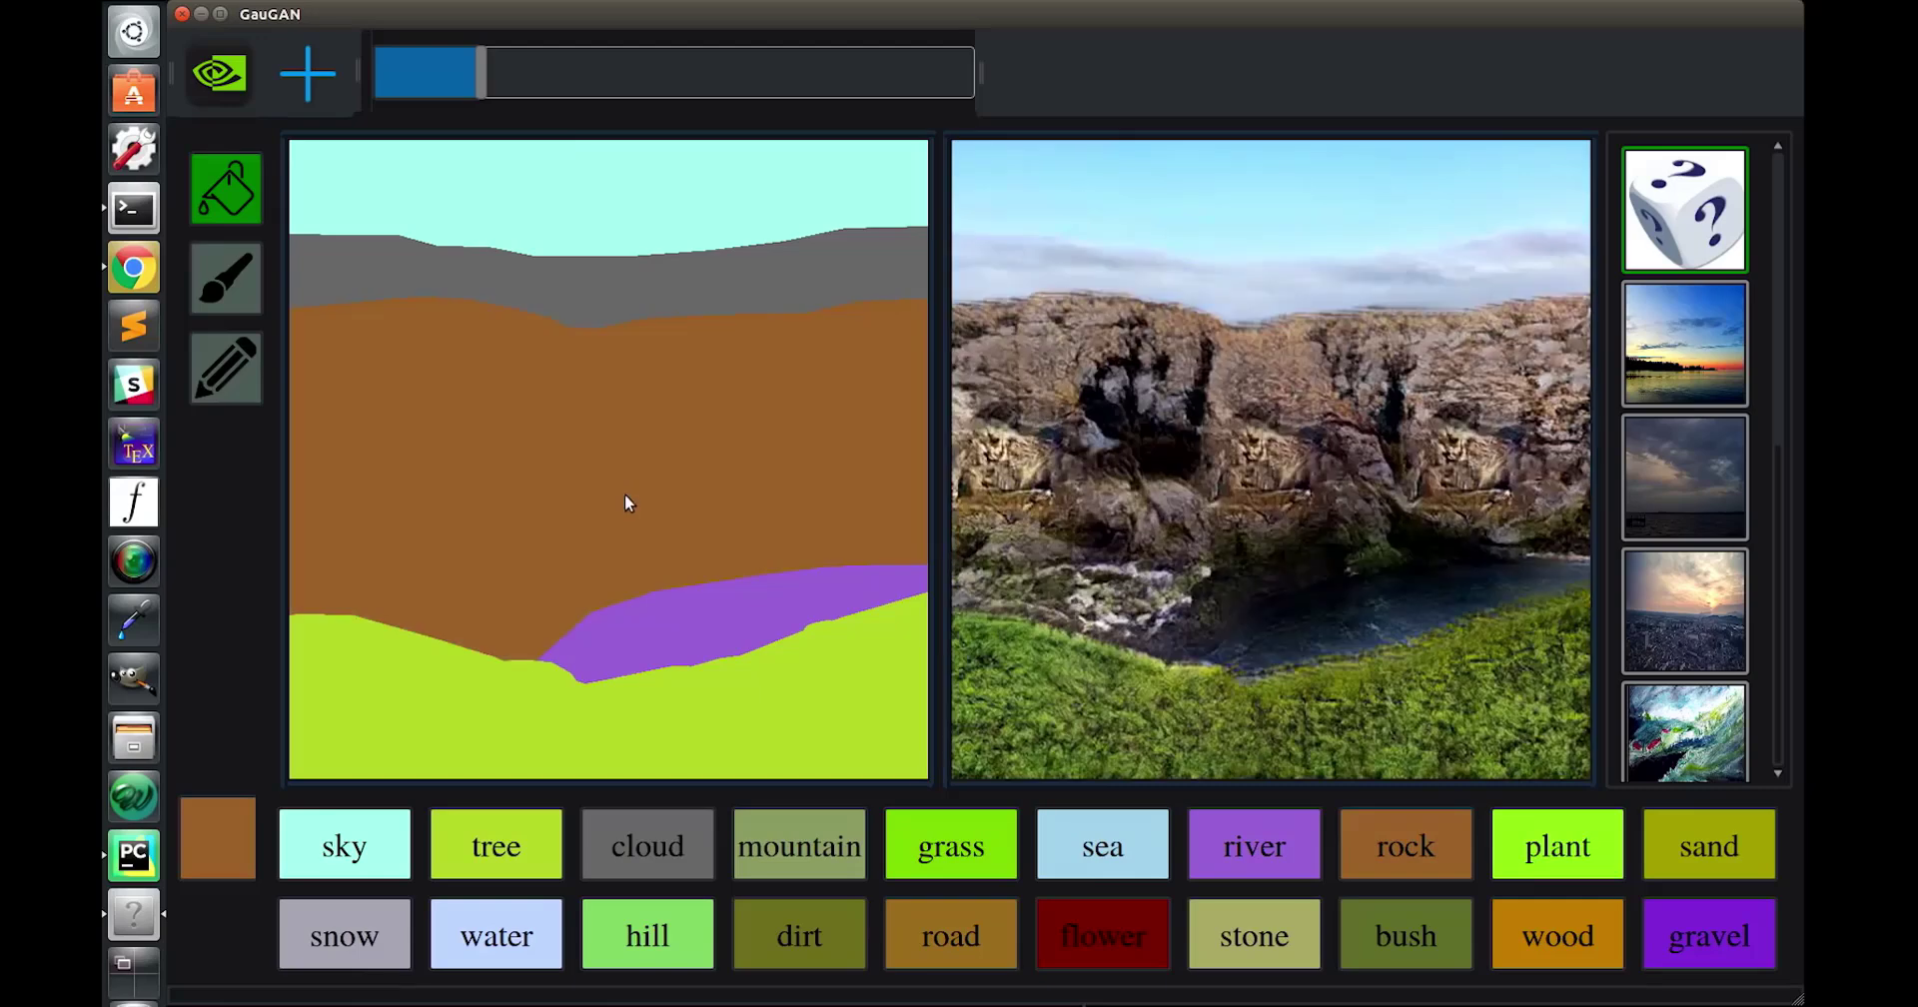
click(233, 292)
click(504, 924)
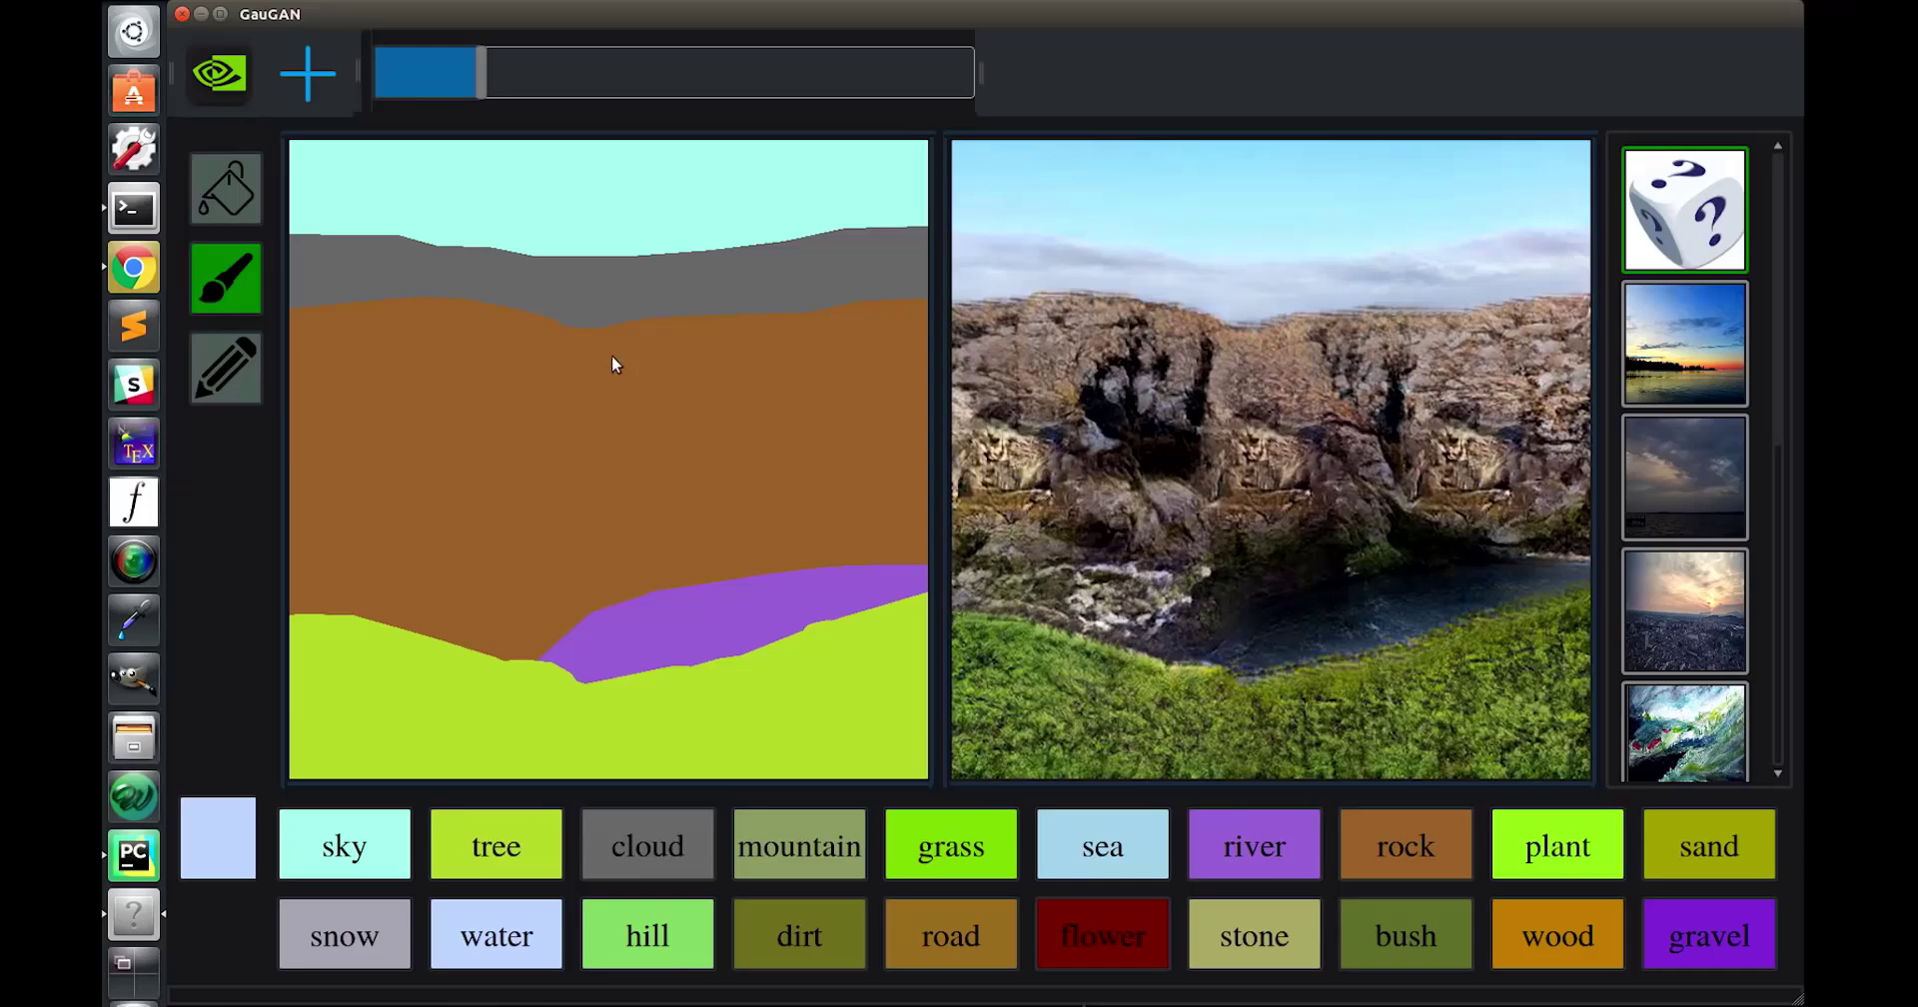
drag(607, 348, 637, 606)
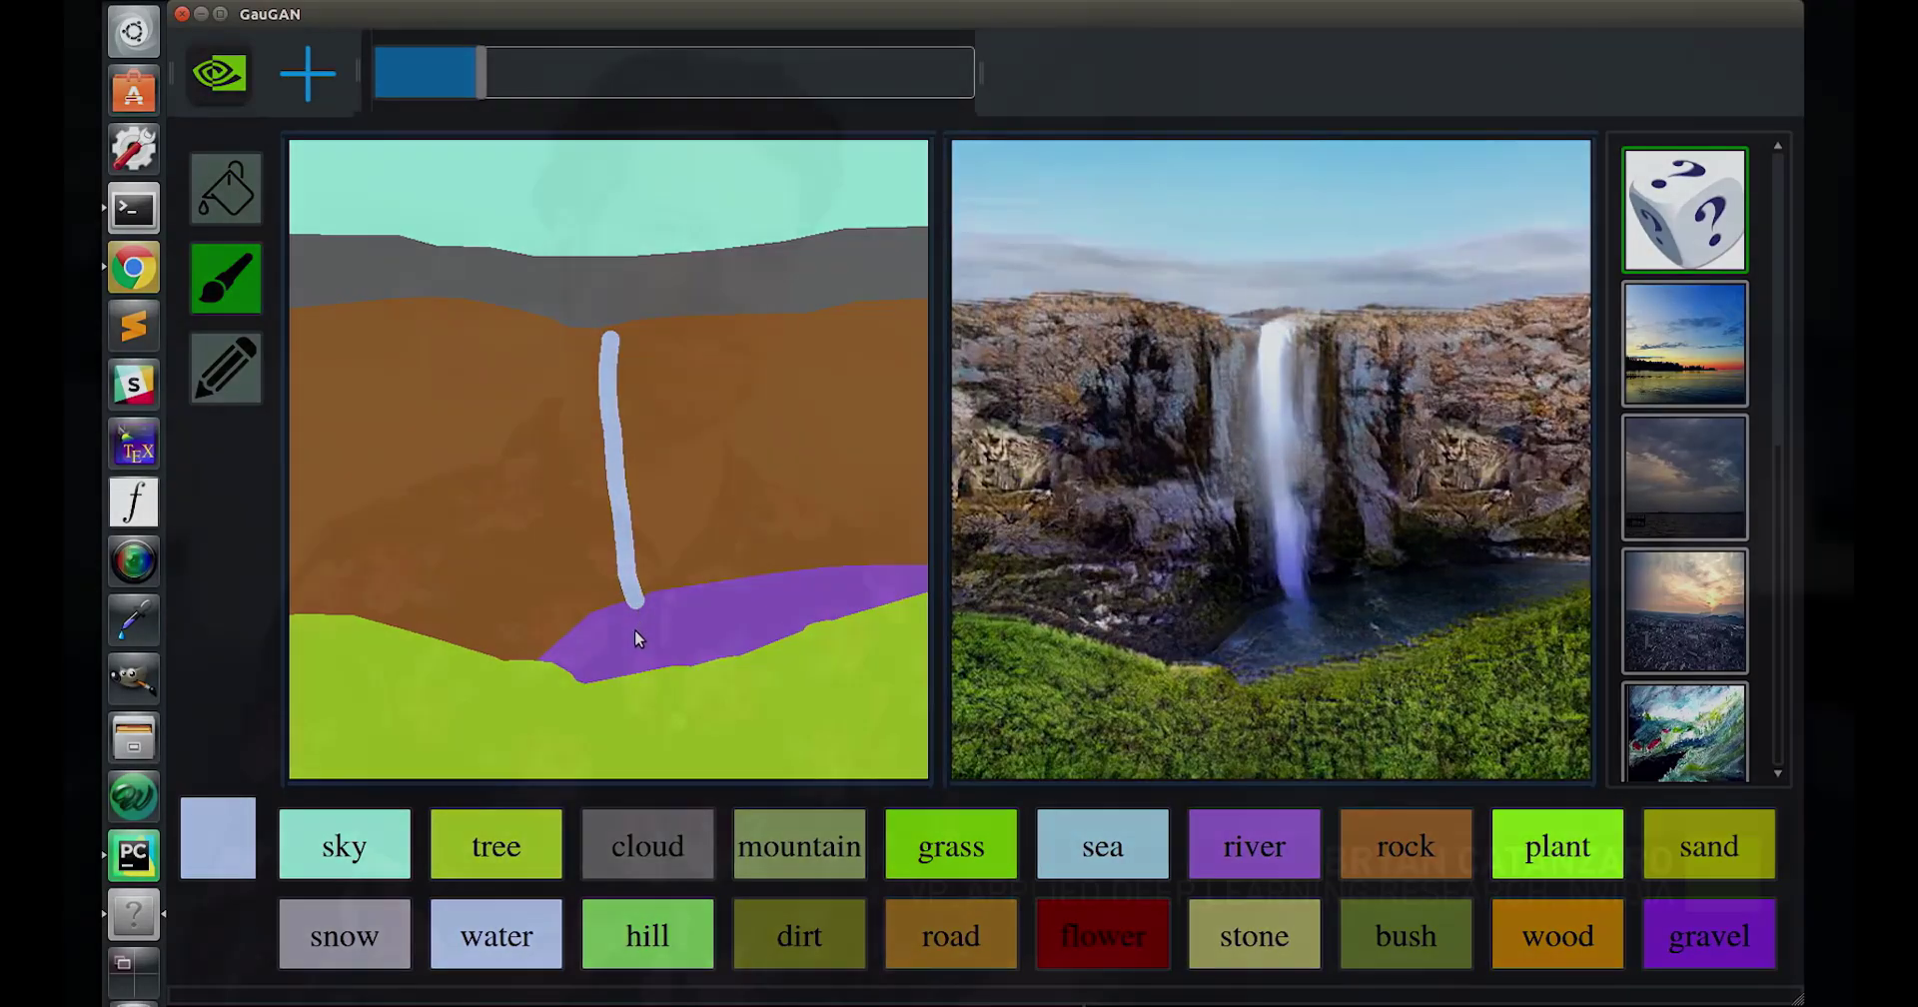
mouse_move(291, 308)
mouse_down()
mouse_move(505, 326)
mouse_move(573, 483)
mouse_move(522, 549)
mouse_move(293, 564)
mouse_up()
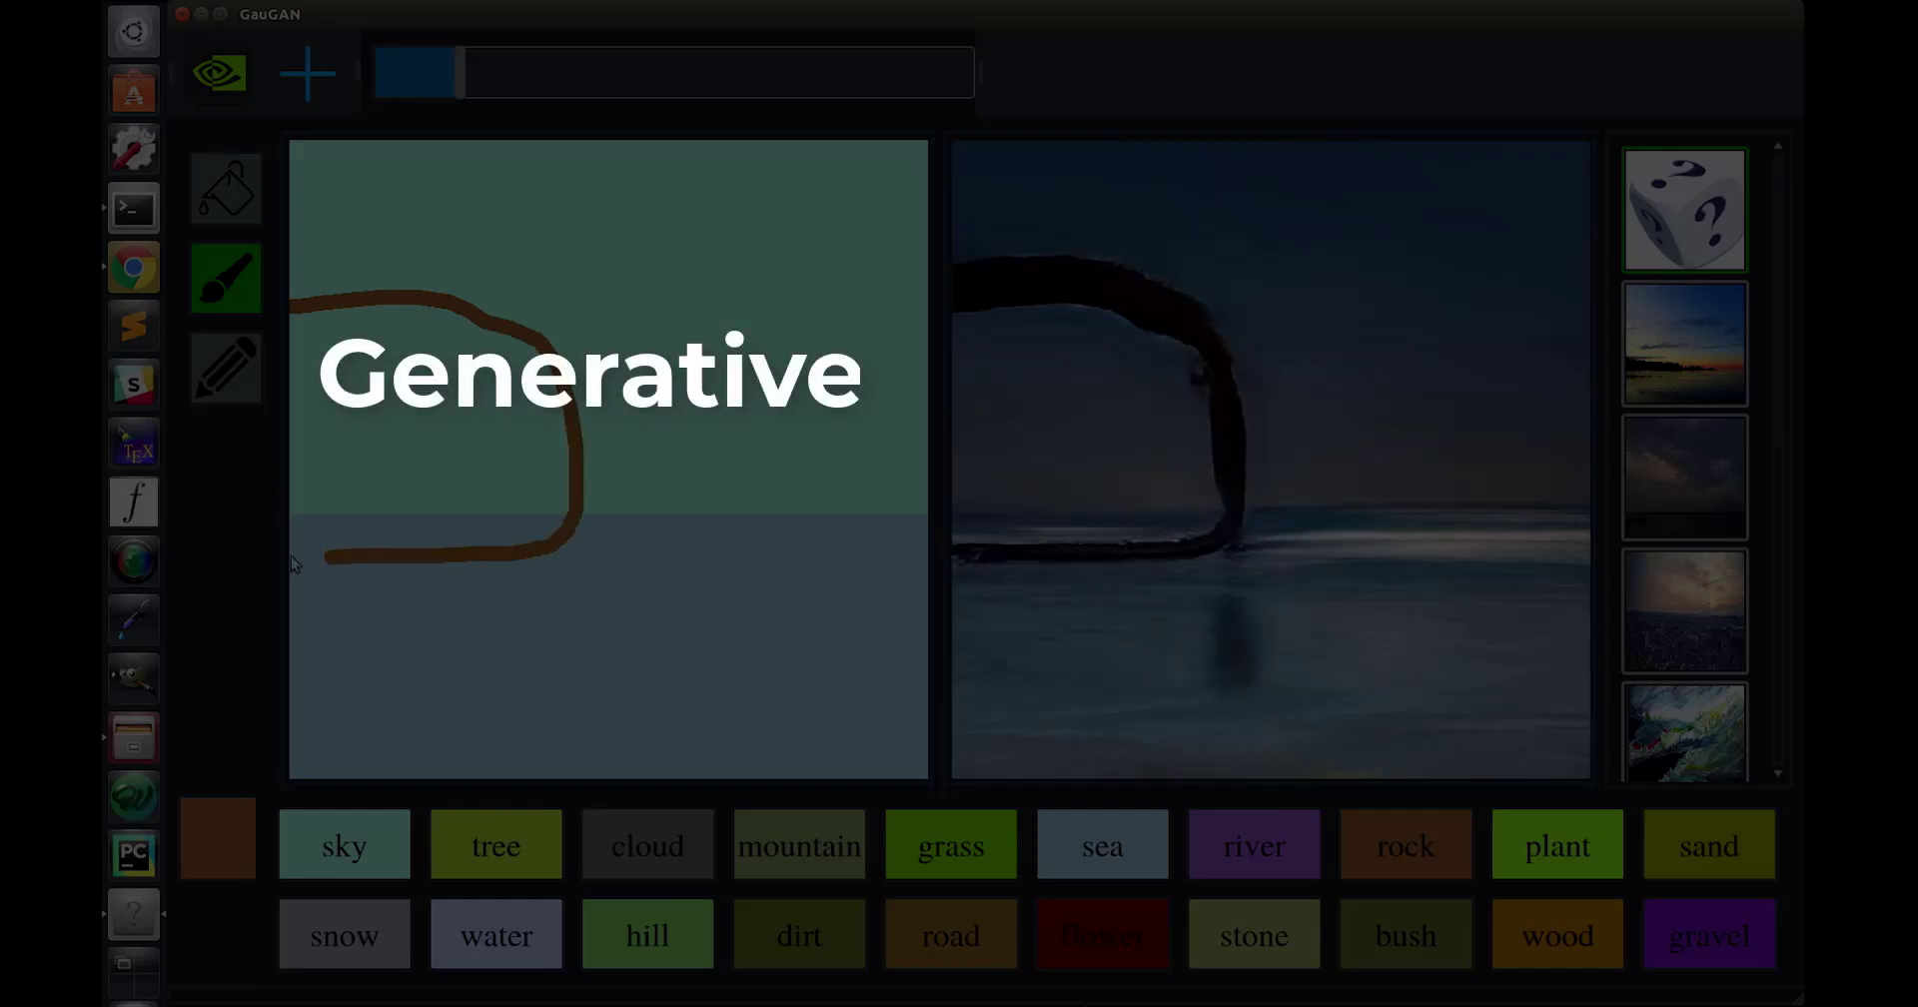
Fill the brown outline solid as a rock, then draw and fill a second rock loop on the right.
click(226, 190)
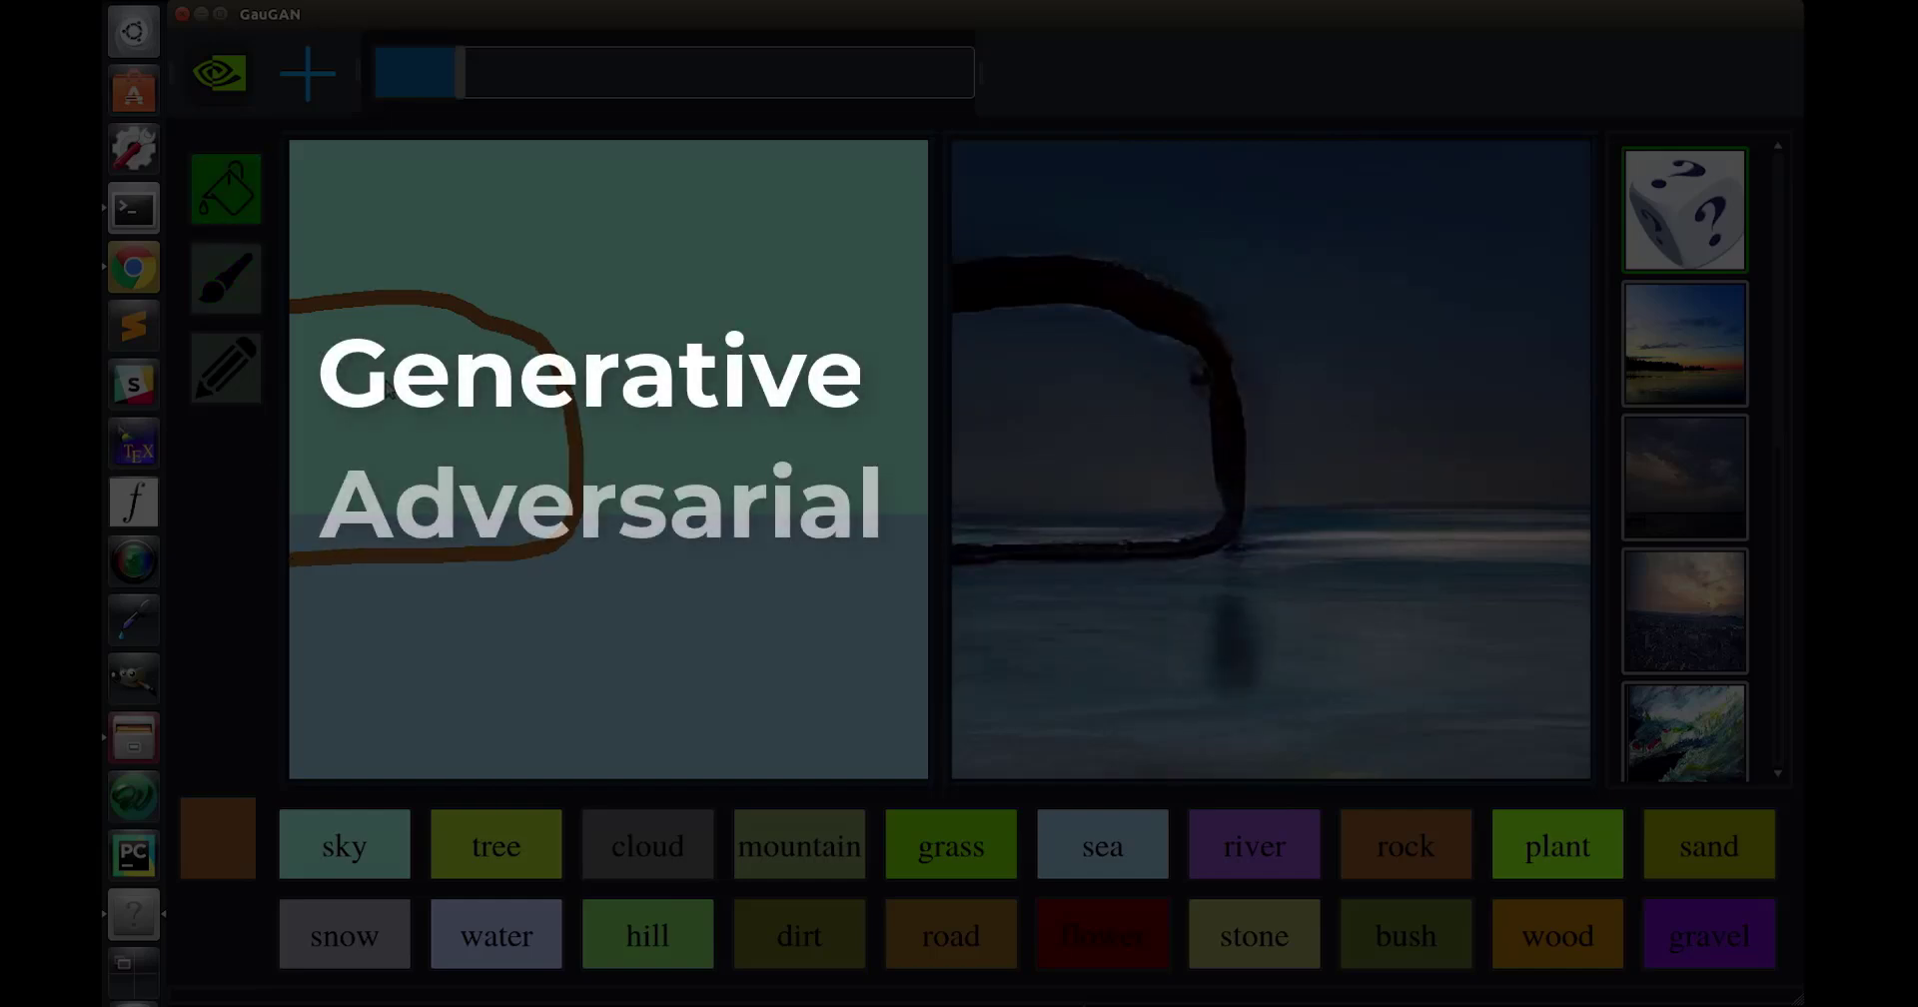
click(392, 538)
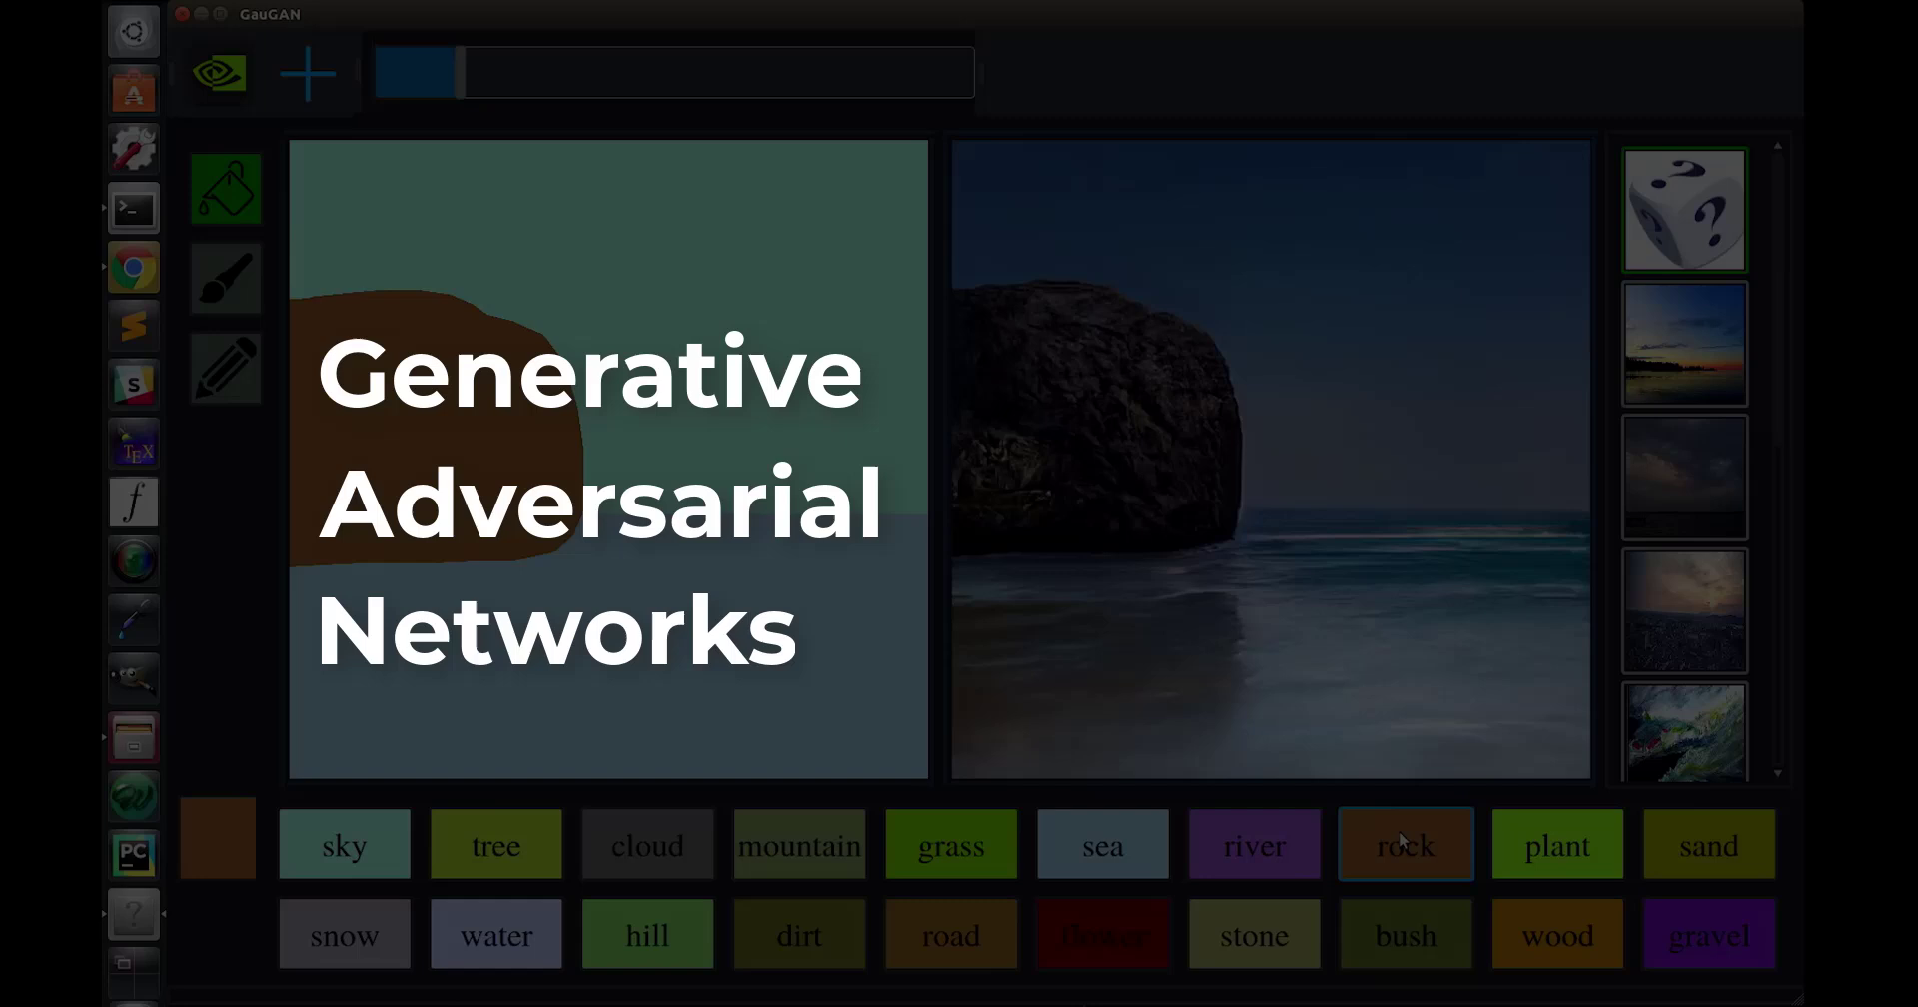
click(240, 275)
mouse_move(931, 411)
mouse_down()
mouse_move(789, 434)
mouse_move(795, 649)
mouse_move(925, 654)
mouse_up()
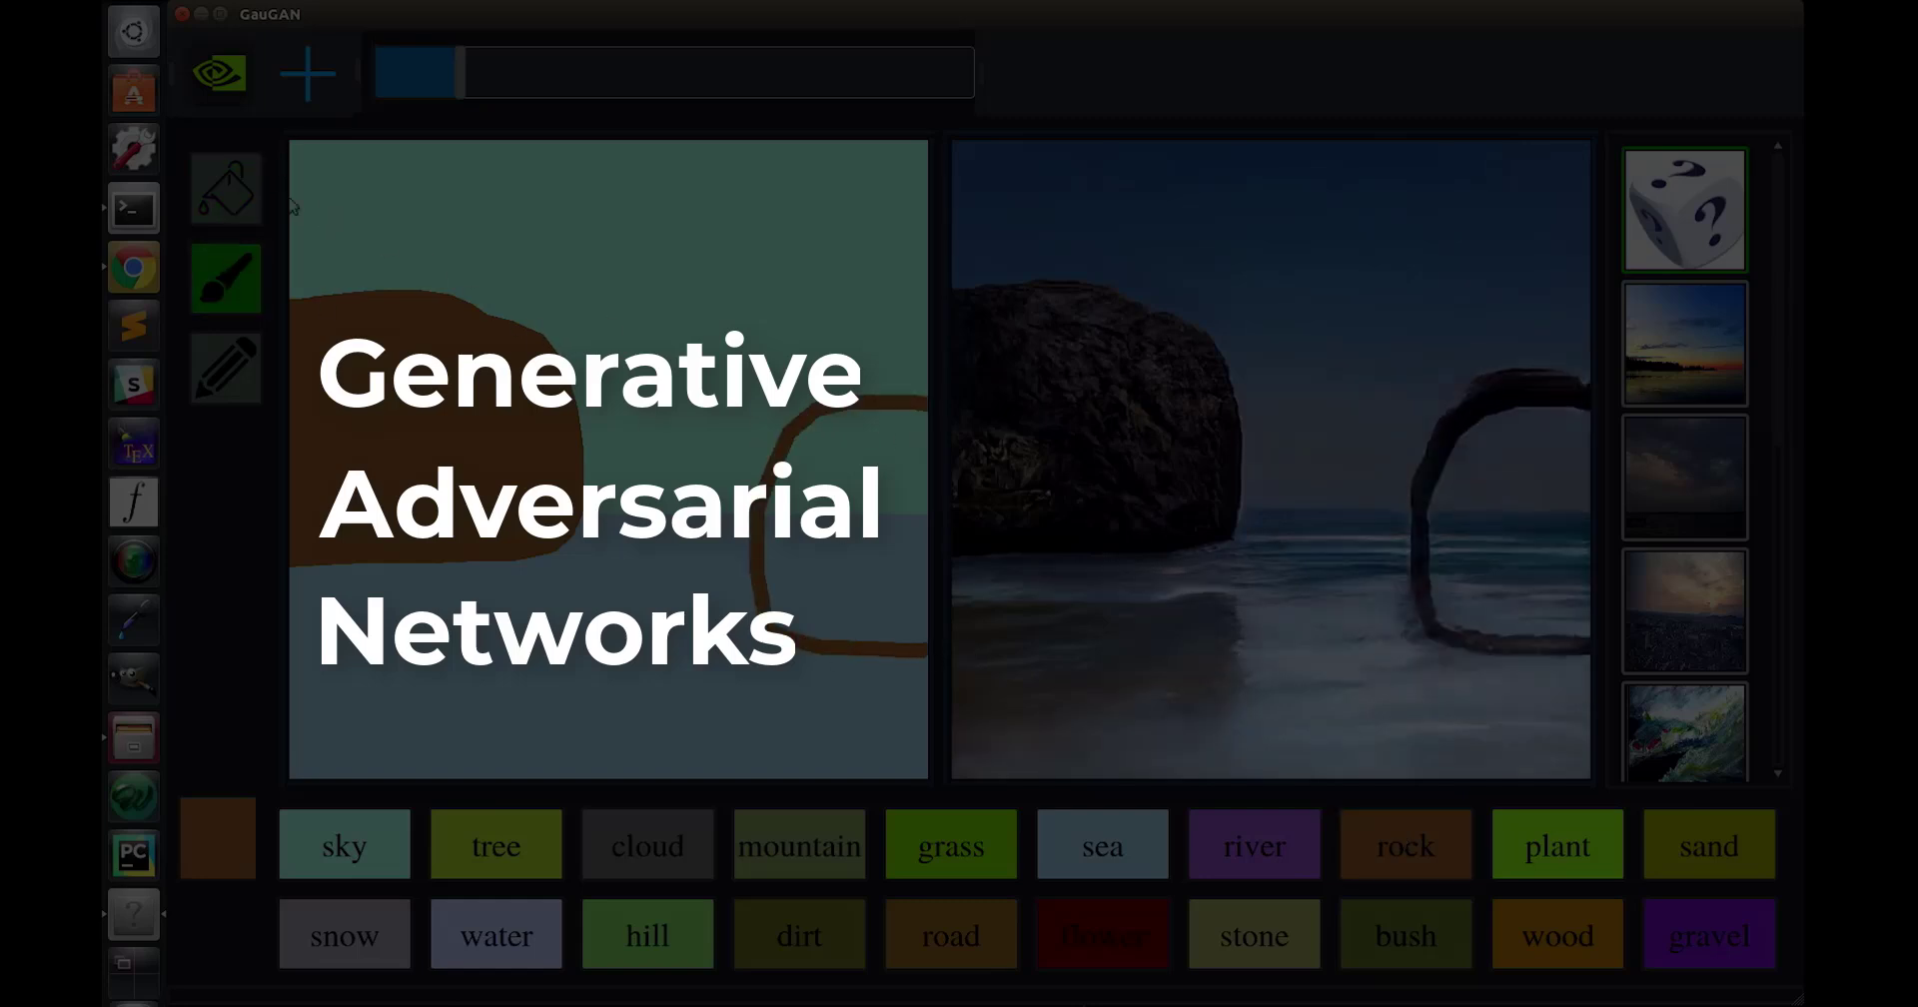
click(240, 190)
click(852, 550)
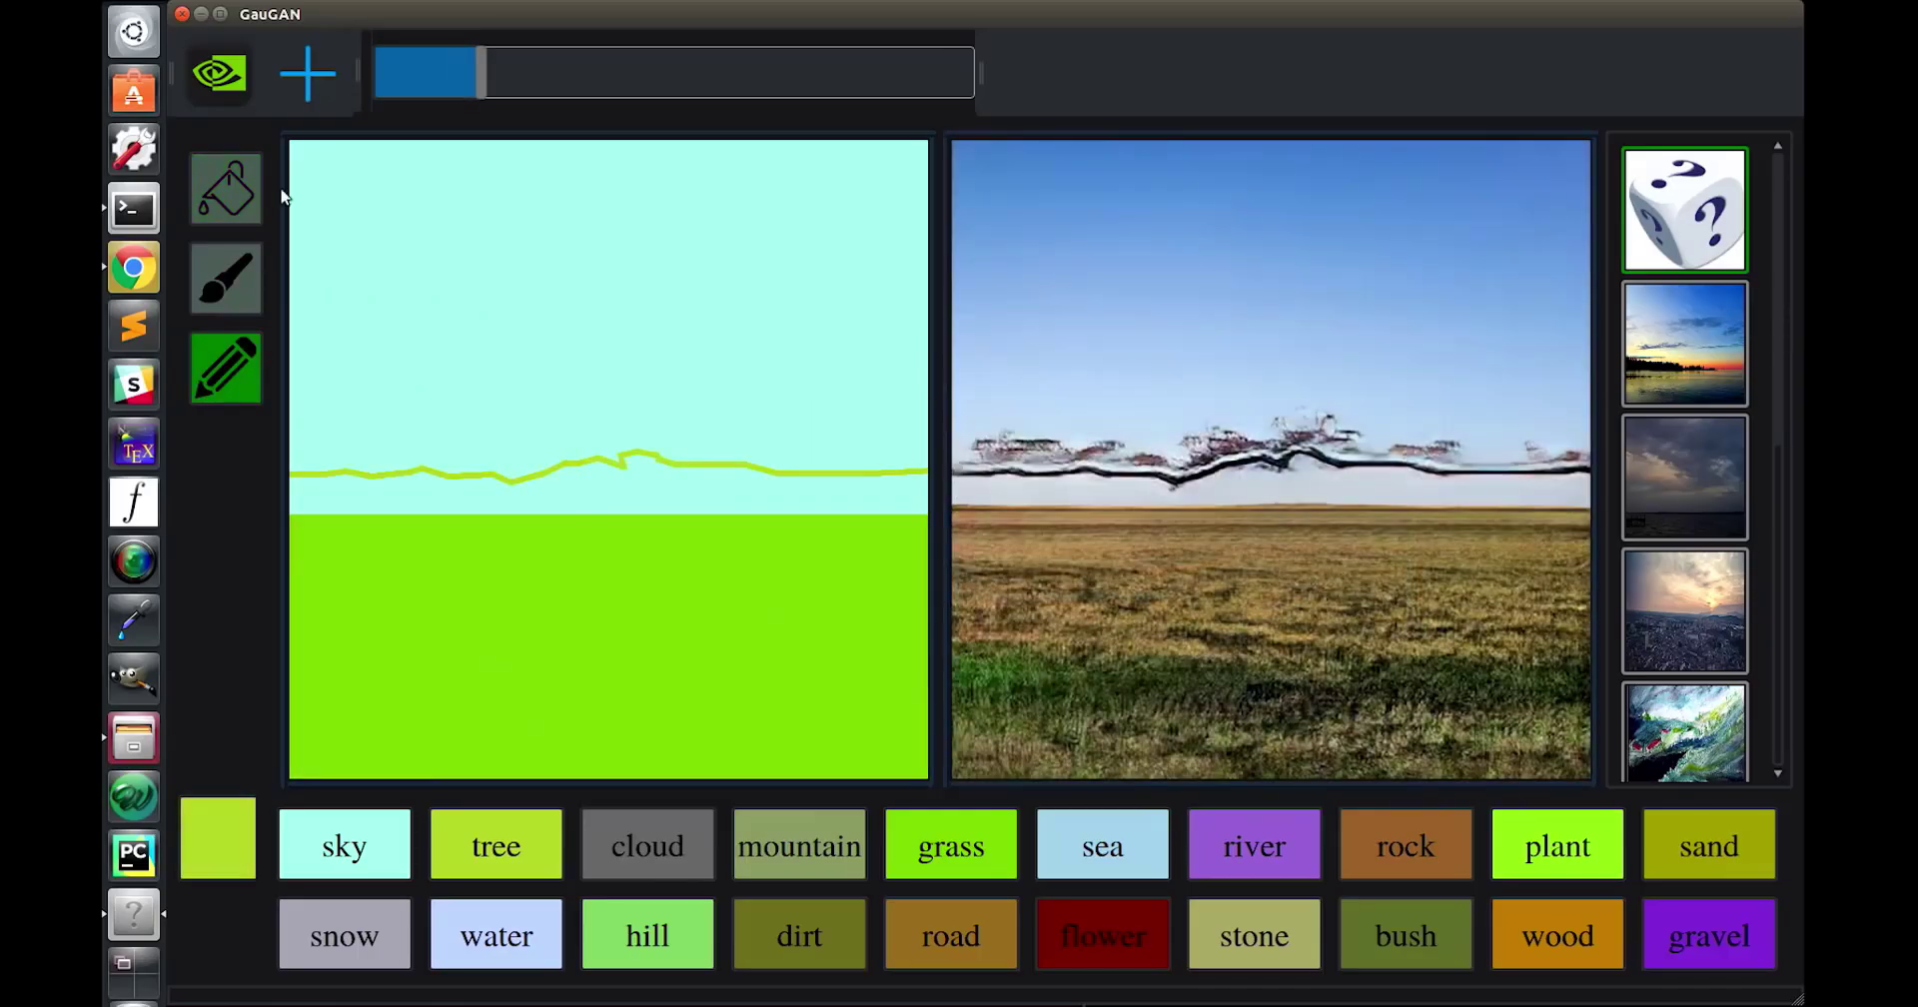
Fill the field scene's band with trees and its sky with clouds.
click(612, 488)
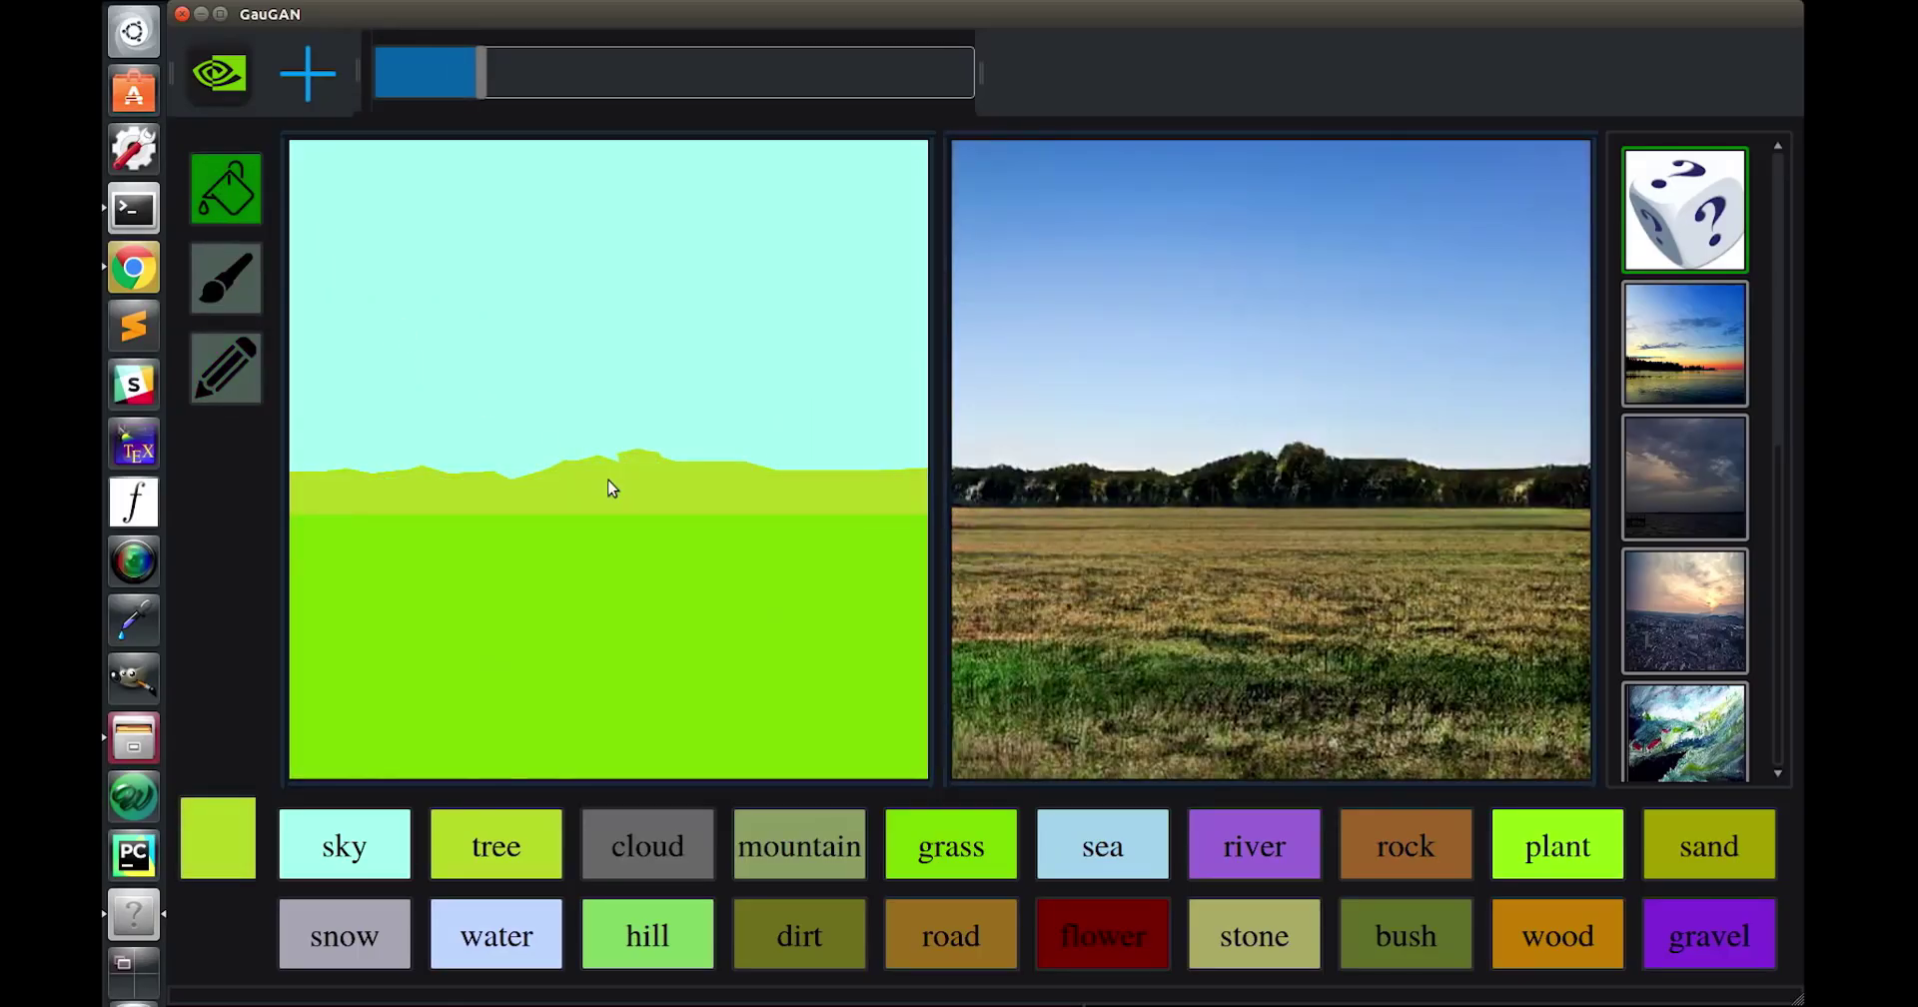
click(633, 845)
click(373, 219)
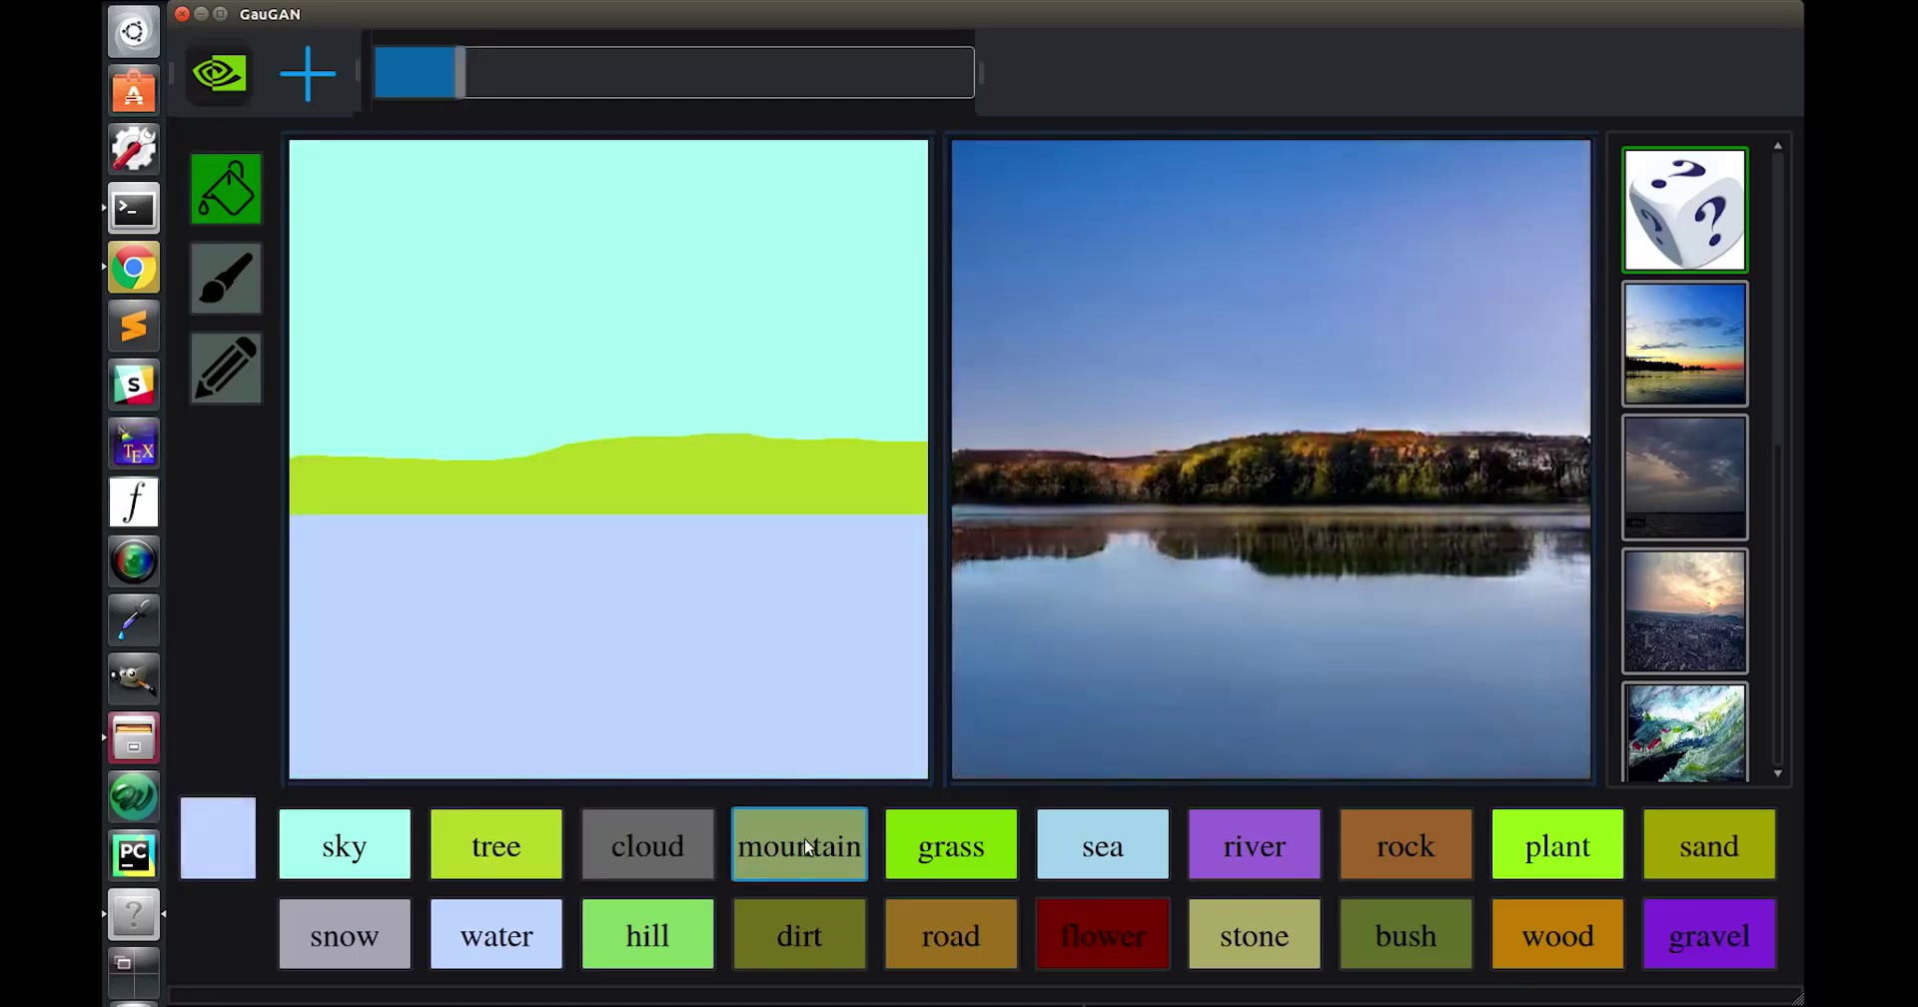
Brush a mountain ridge line across the lake scene's sky and fill beneath it with mountain.
click(794, 838)
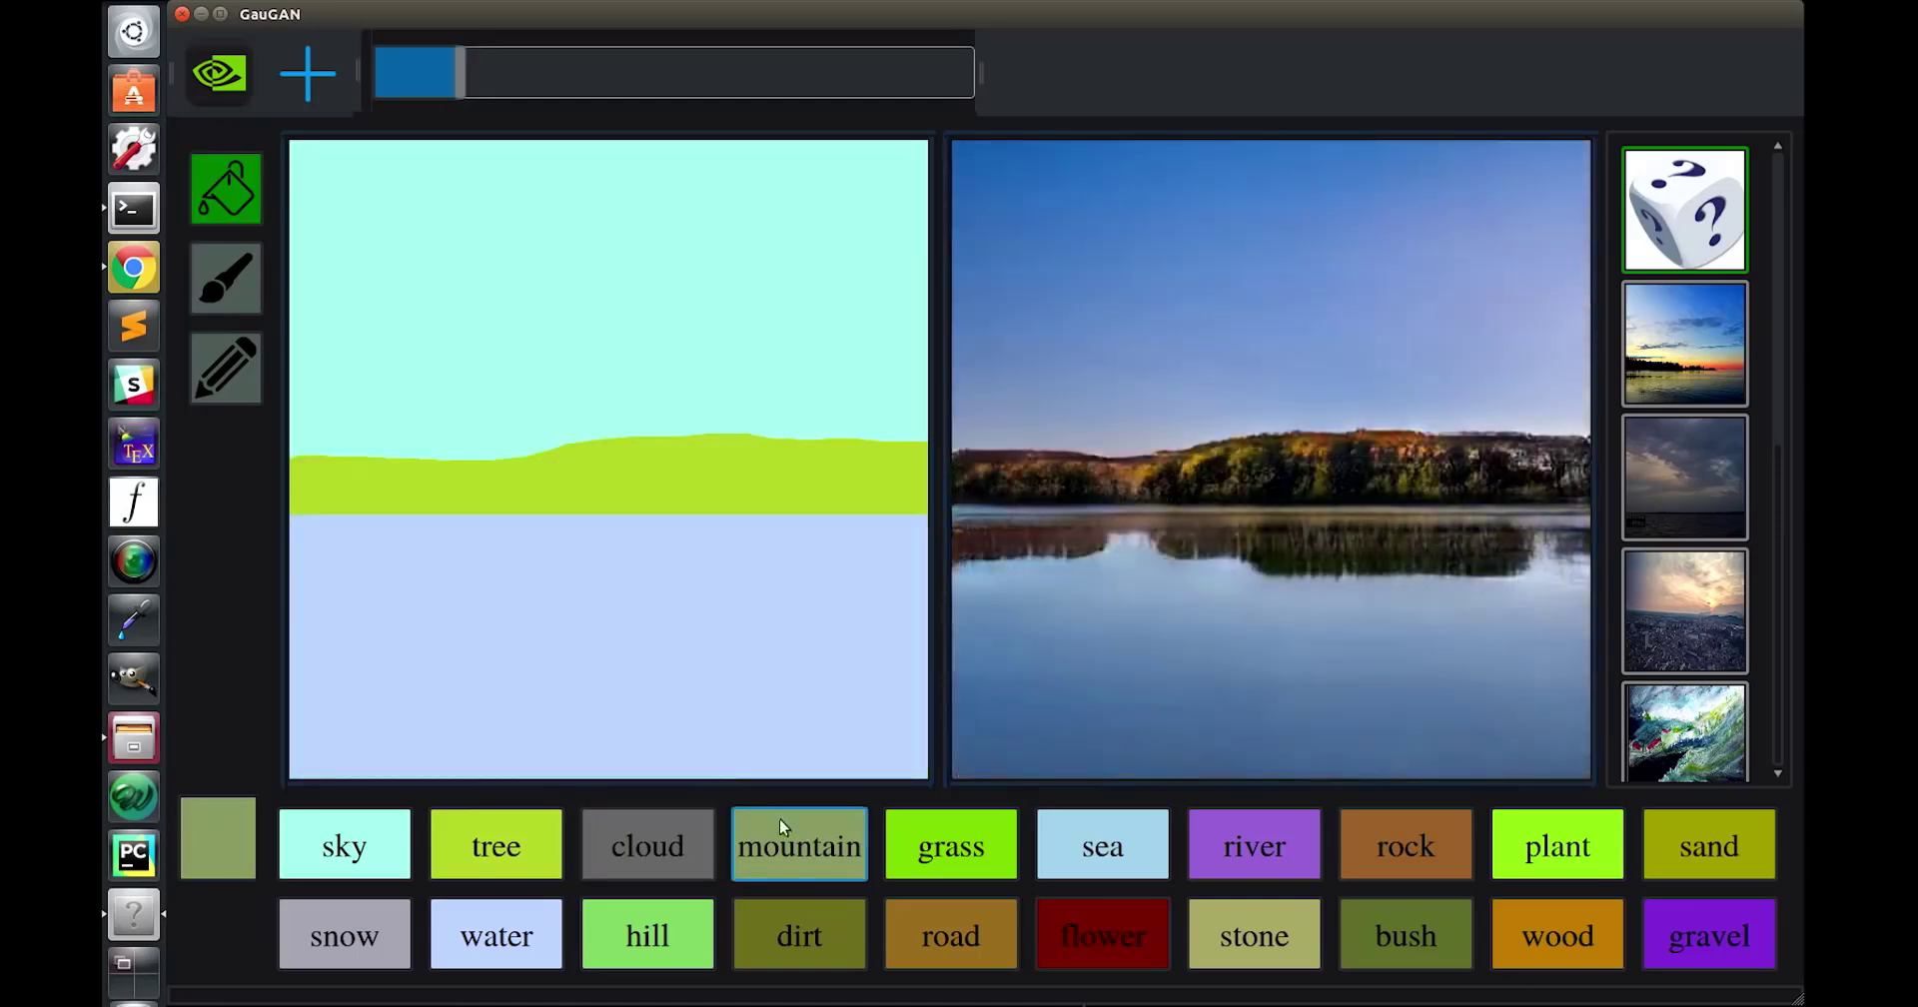
click(224, 272)
mouse_move(296, 316)
mouse_down()
mouse_move(345, 291)
mouse_move(468, 309)
mouse_move(621, 228)
mouse_move(928, 288)
mouse_up()
click(226, 189)
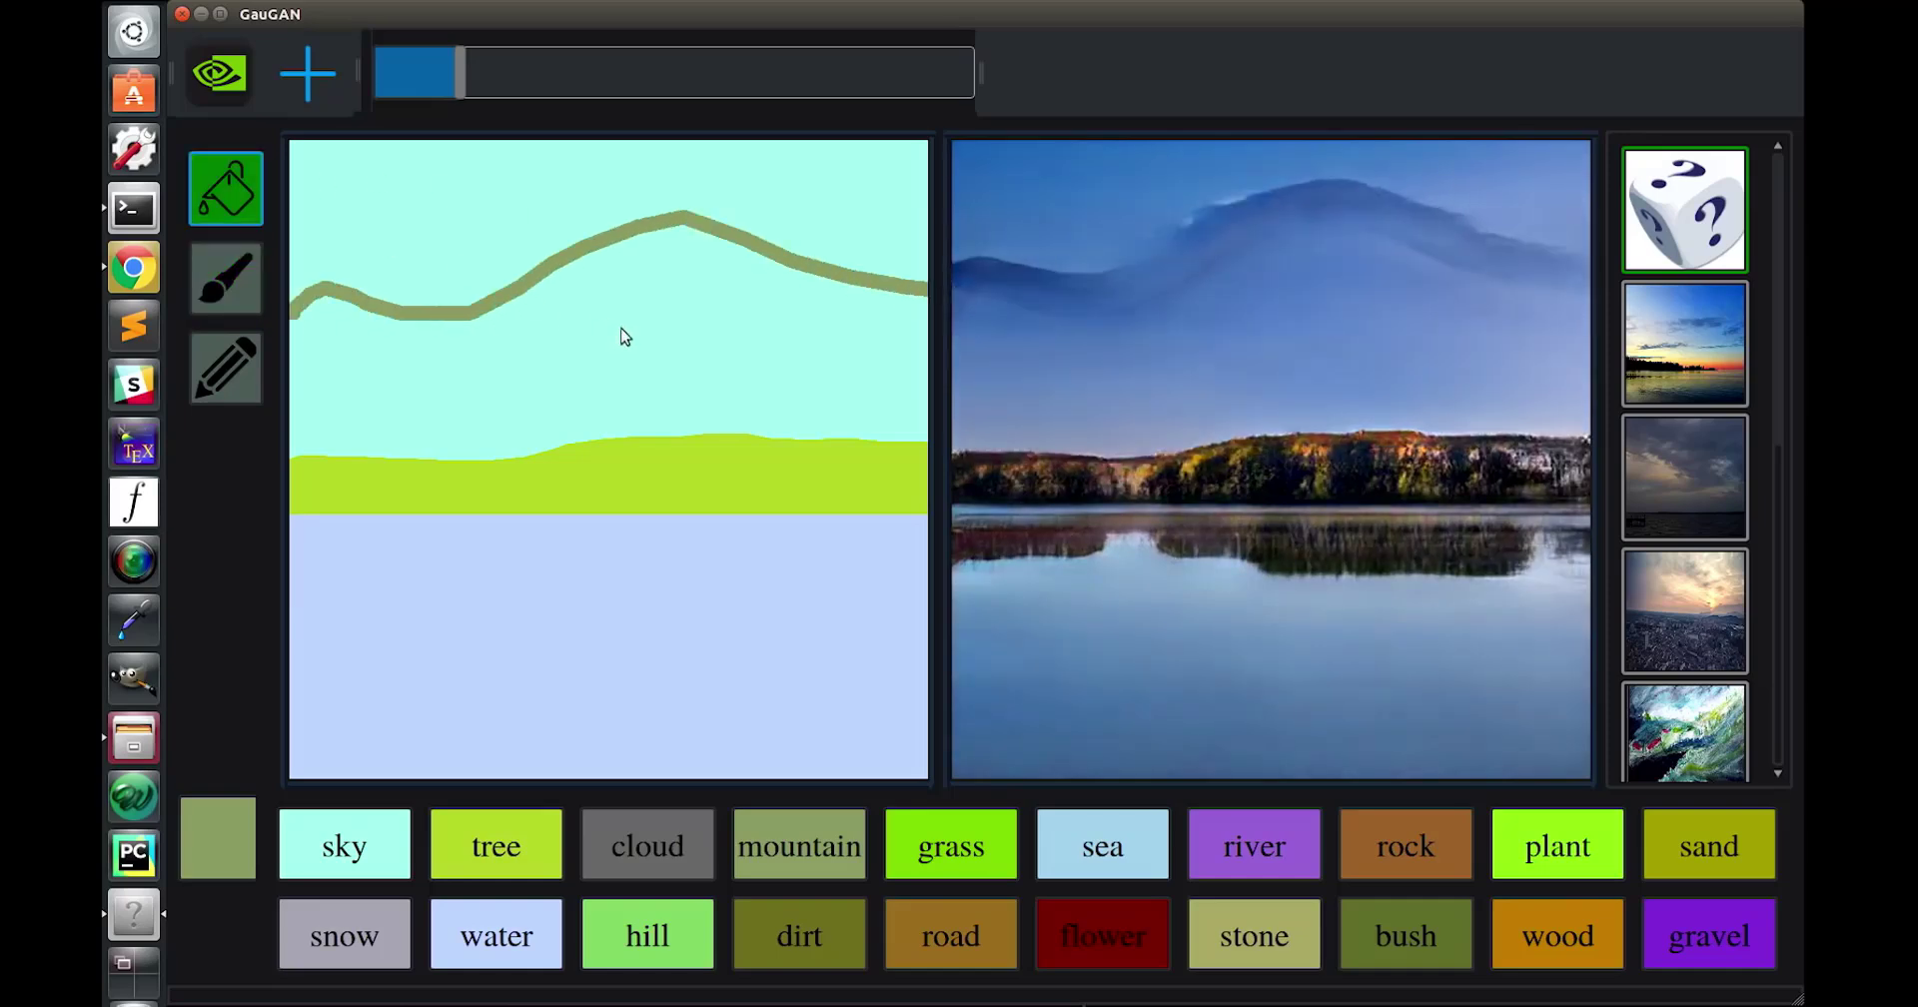
click(652, 345)
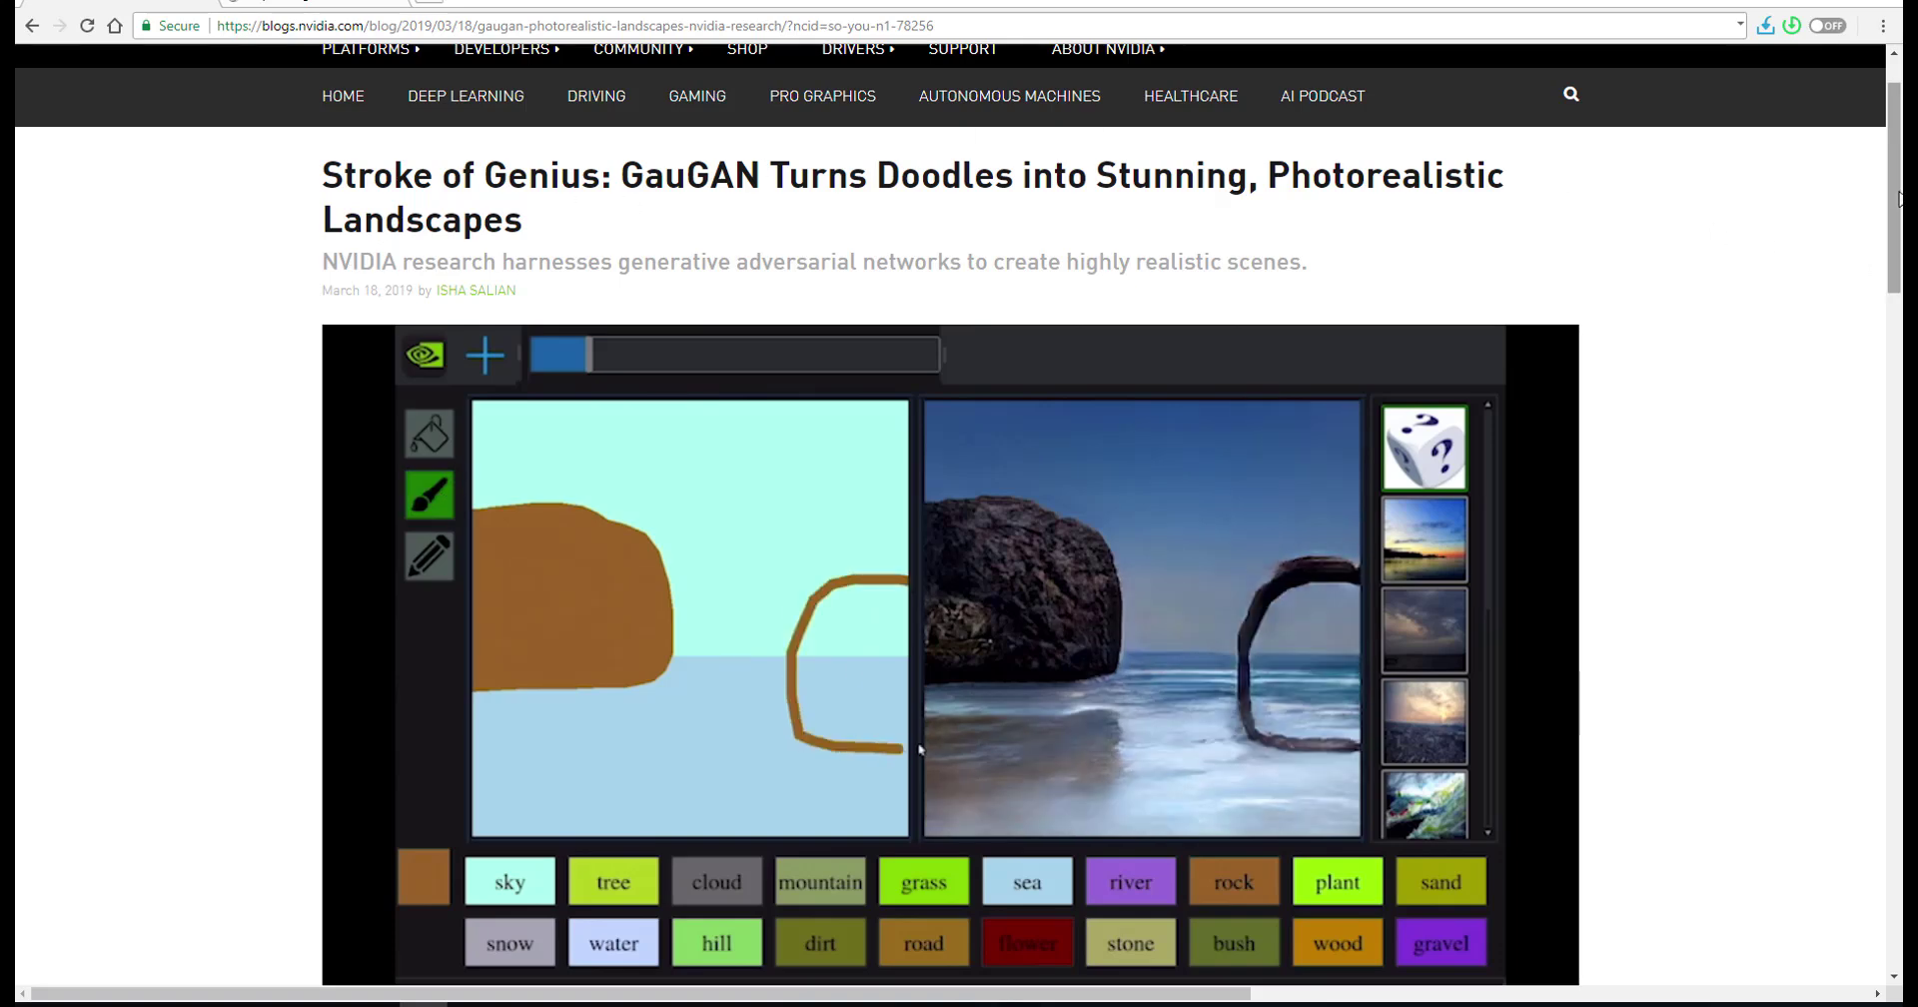
Scroll the GauGAN blog article past the demo video to the text and Gauguin portrait.
scroll(1891, 269, down, 4)
drag(1891, 270, 1895, 355)
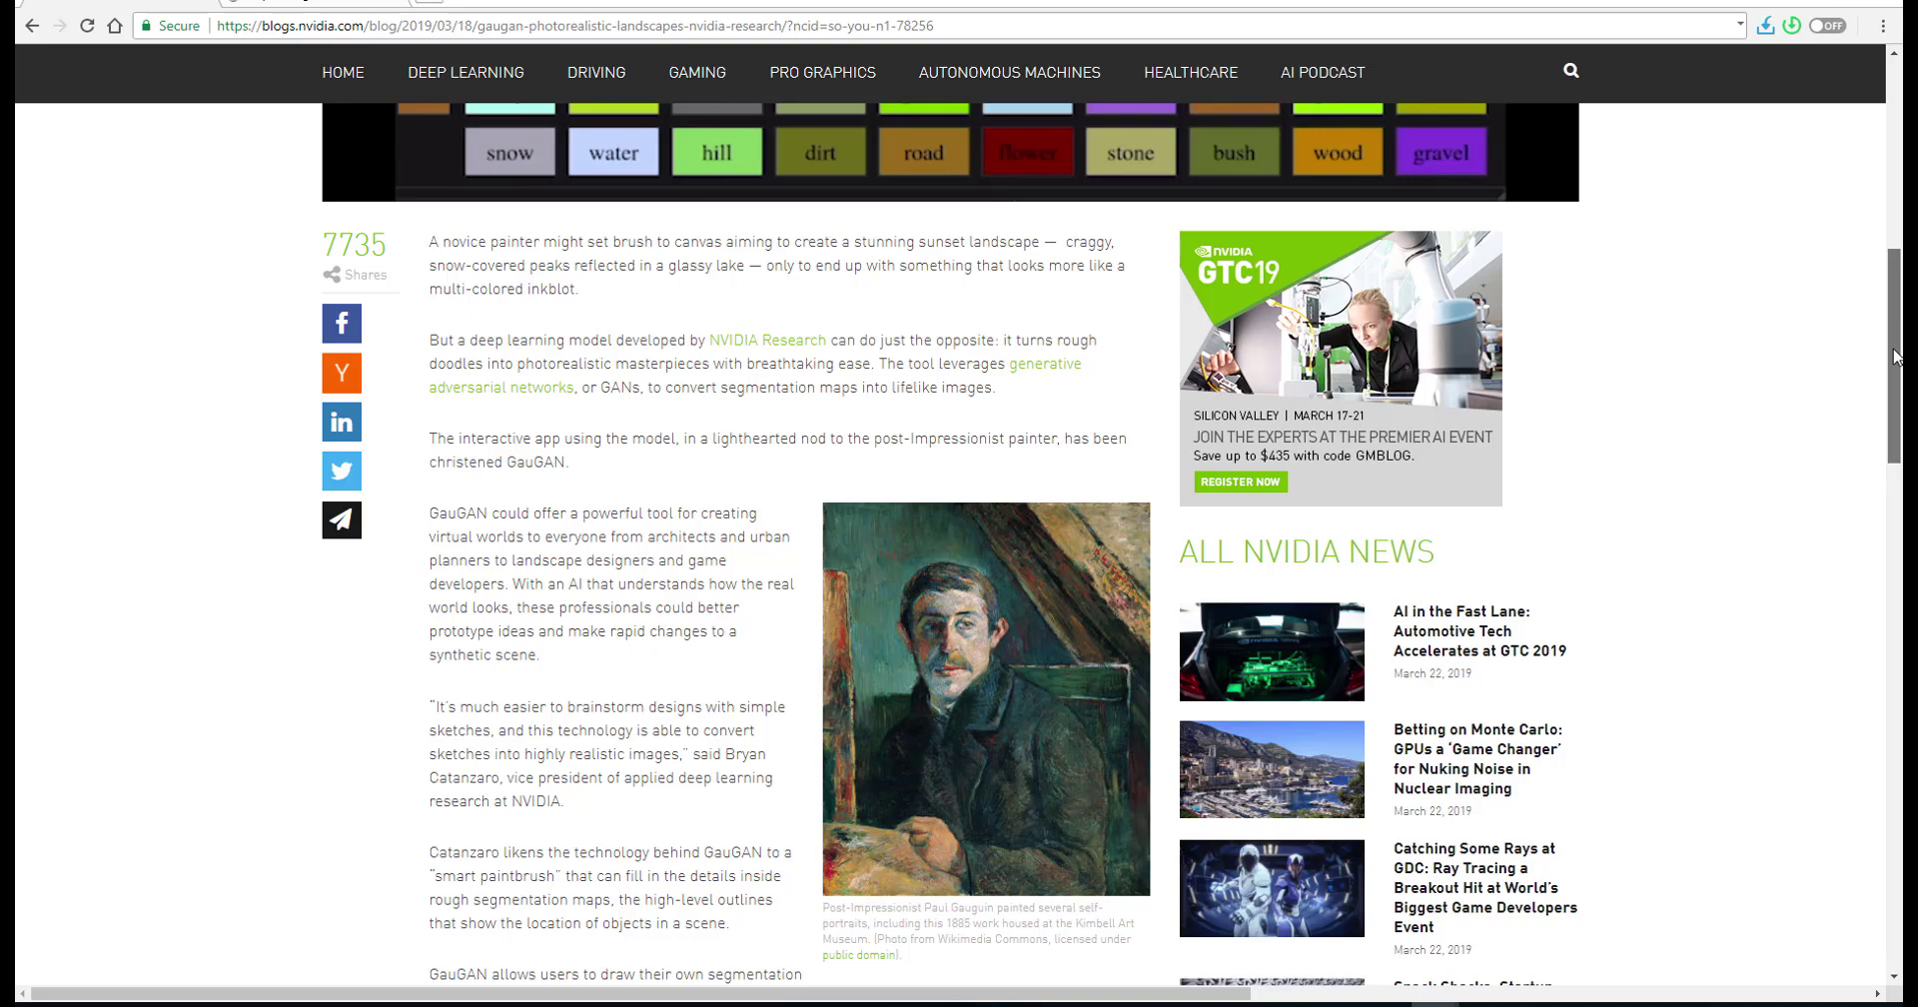
drag(1895, 354, 1901, 462)
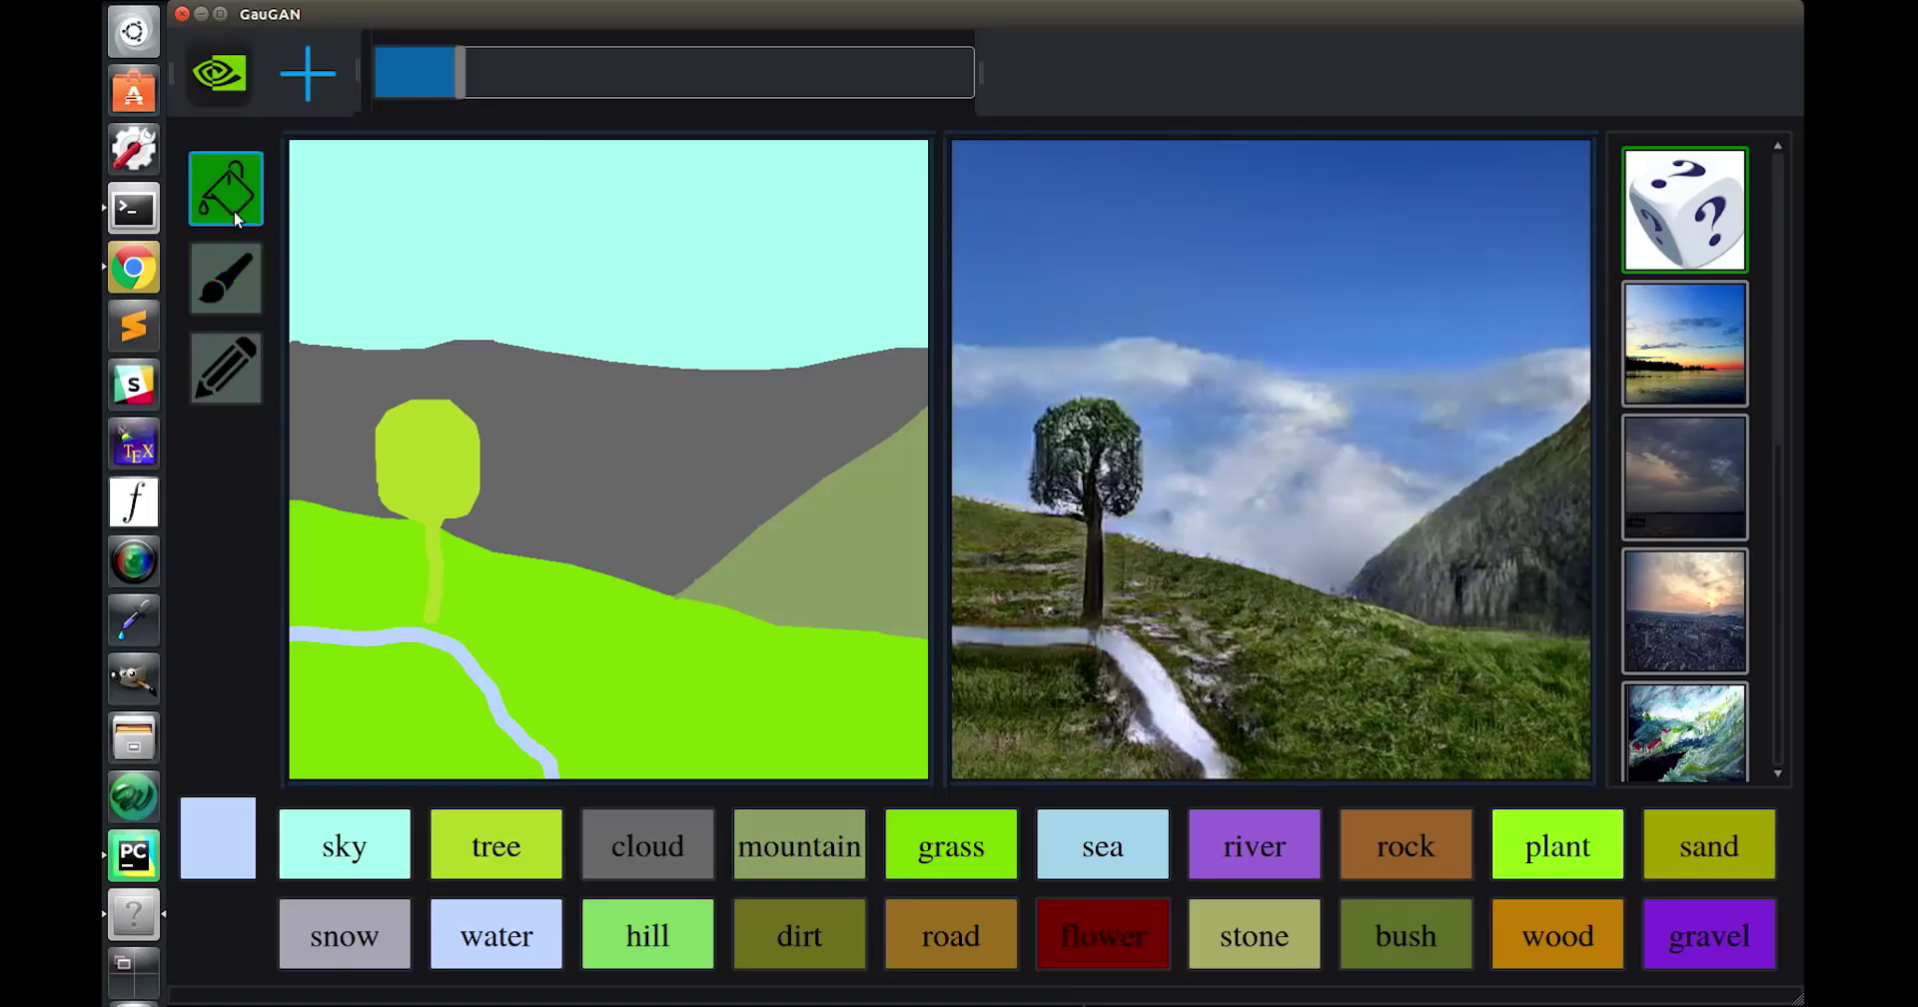
Fill water left of the river, clouds in the sky, a brushed mountain ridge, and snow over the grass.
click(428, 697)
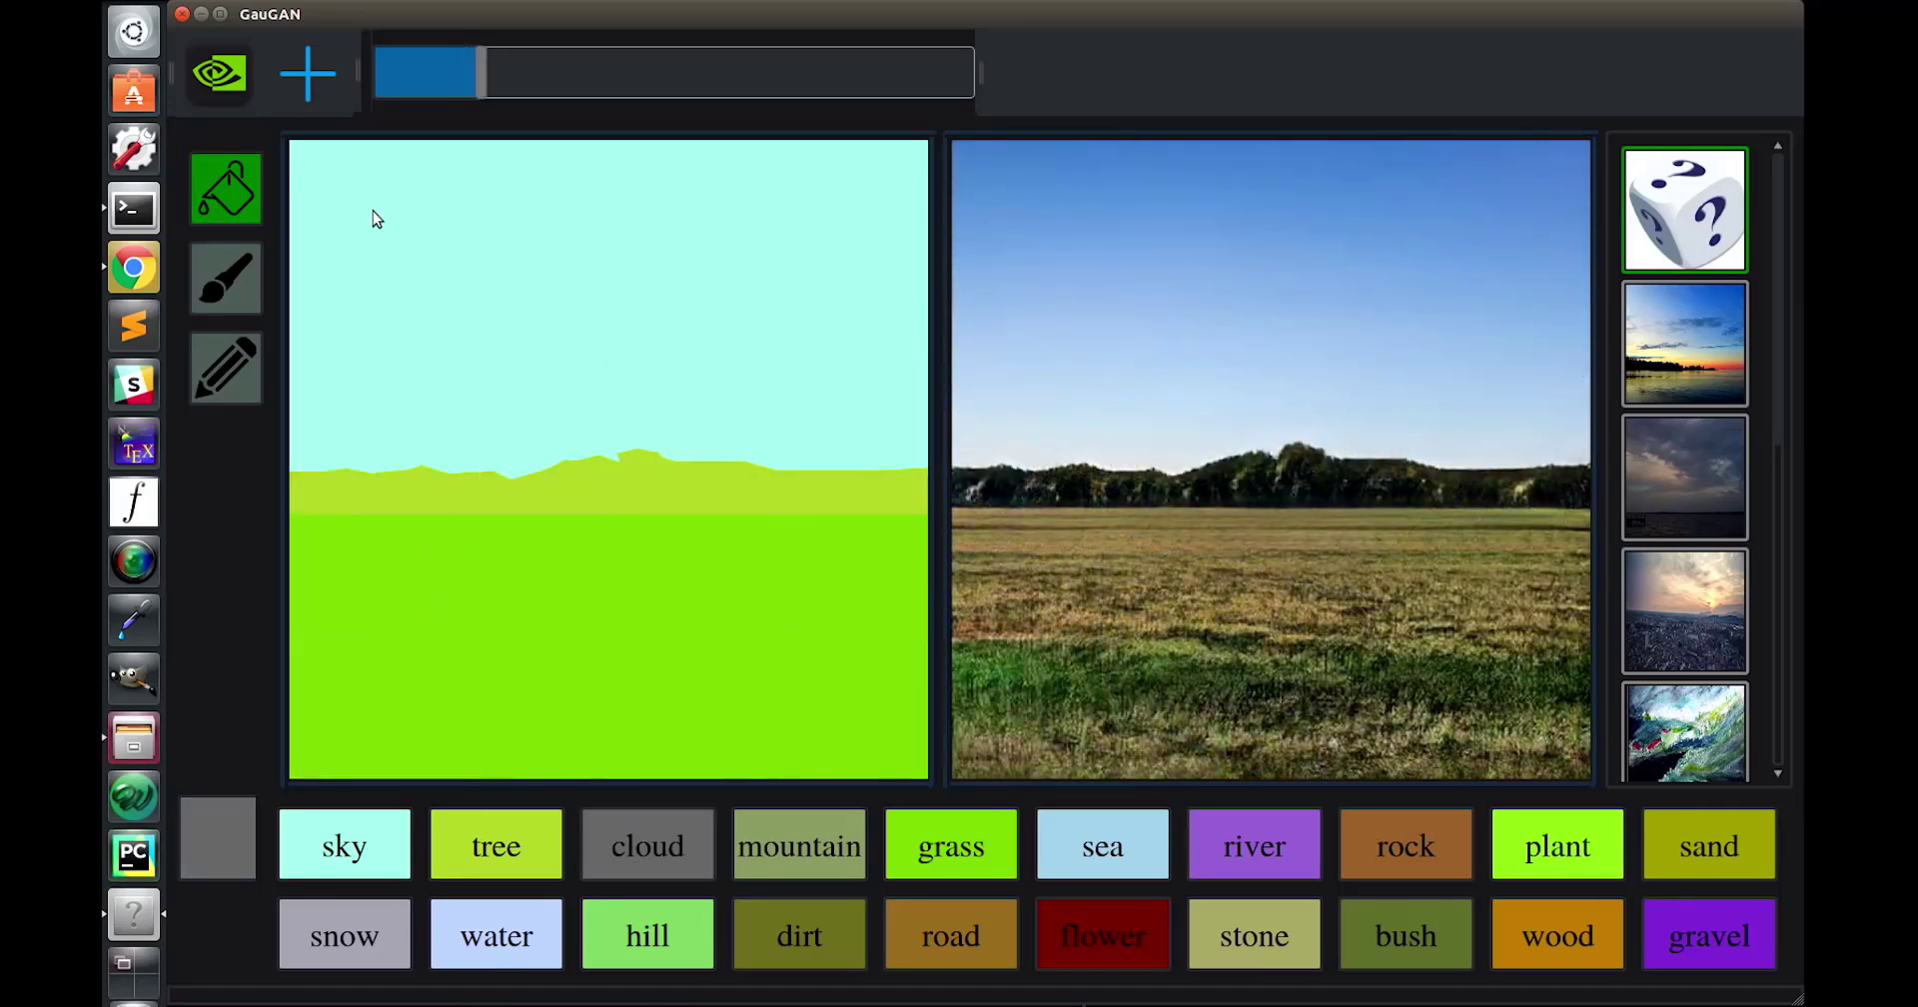
click(374, 213)
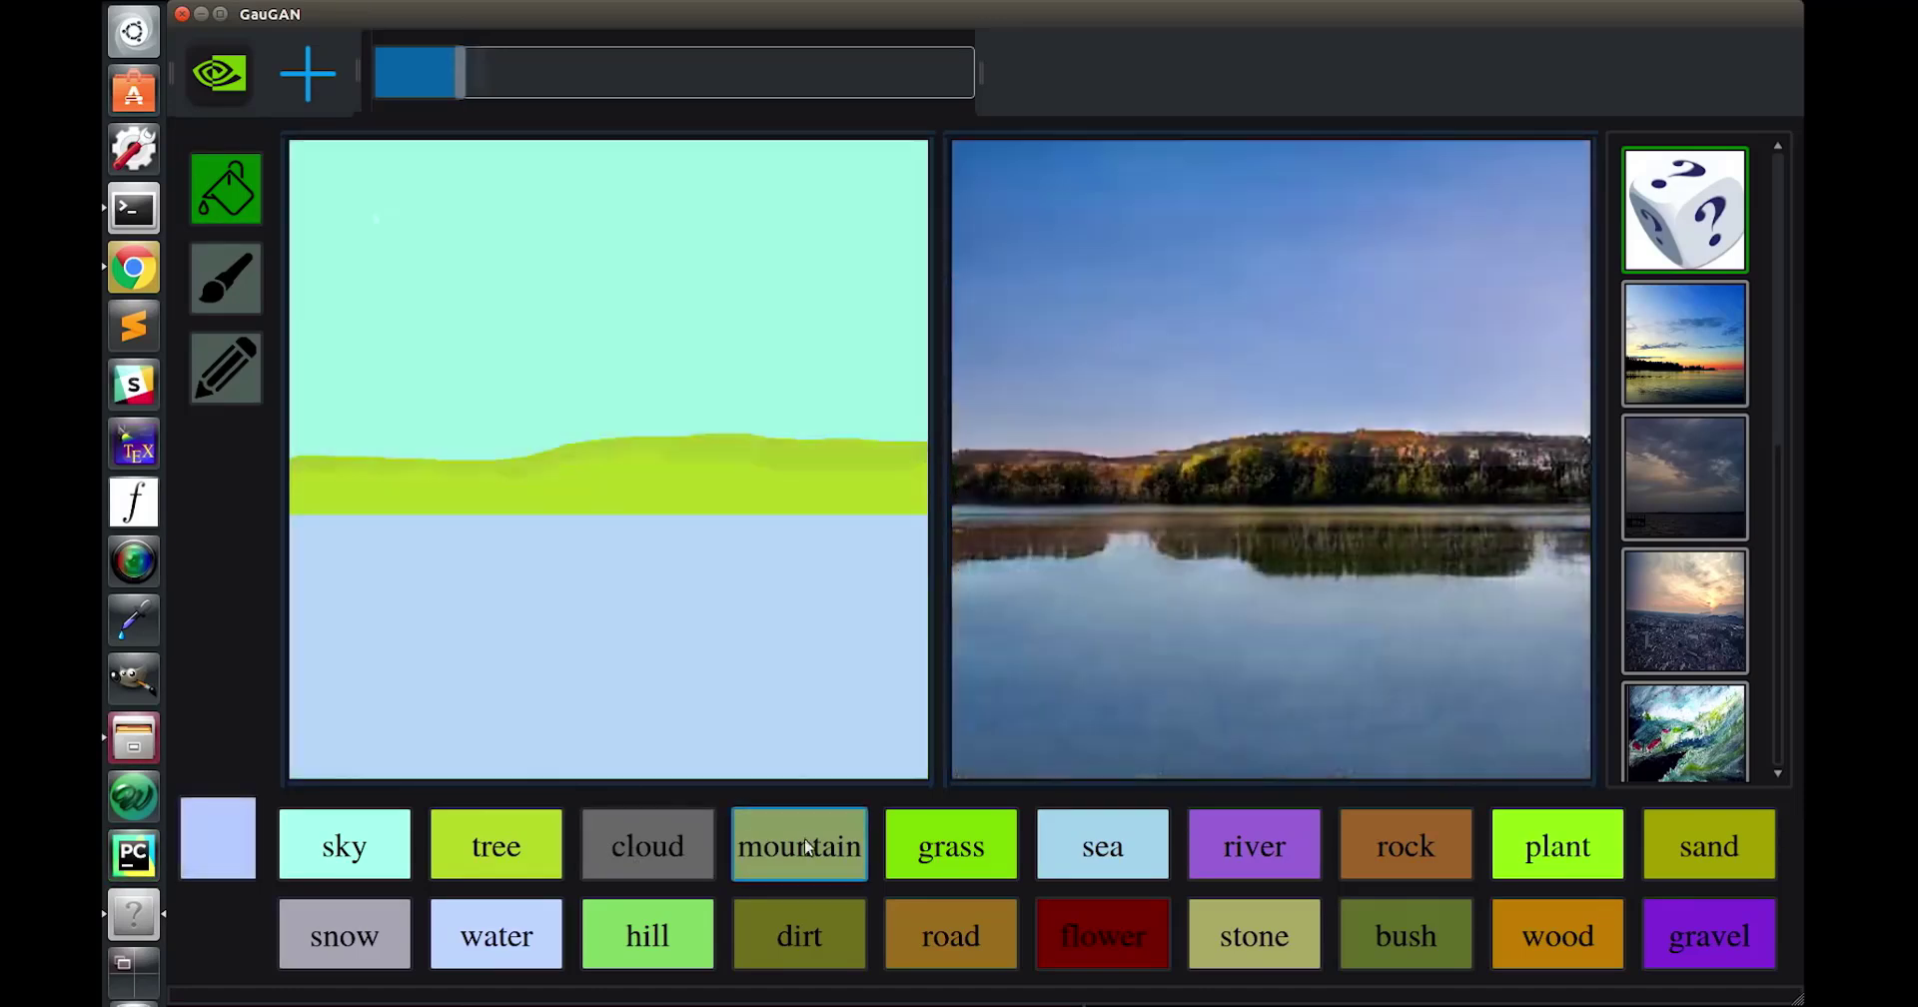
click(805, 845)
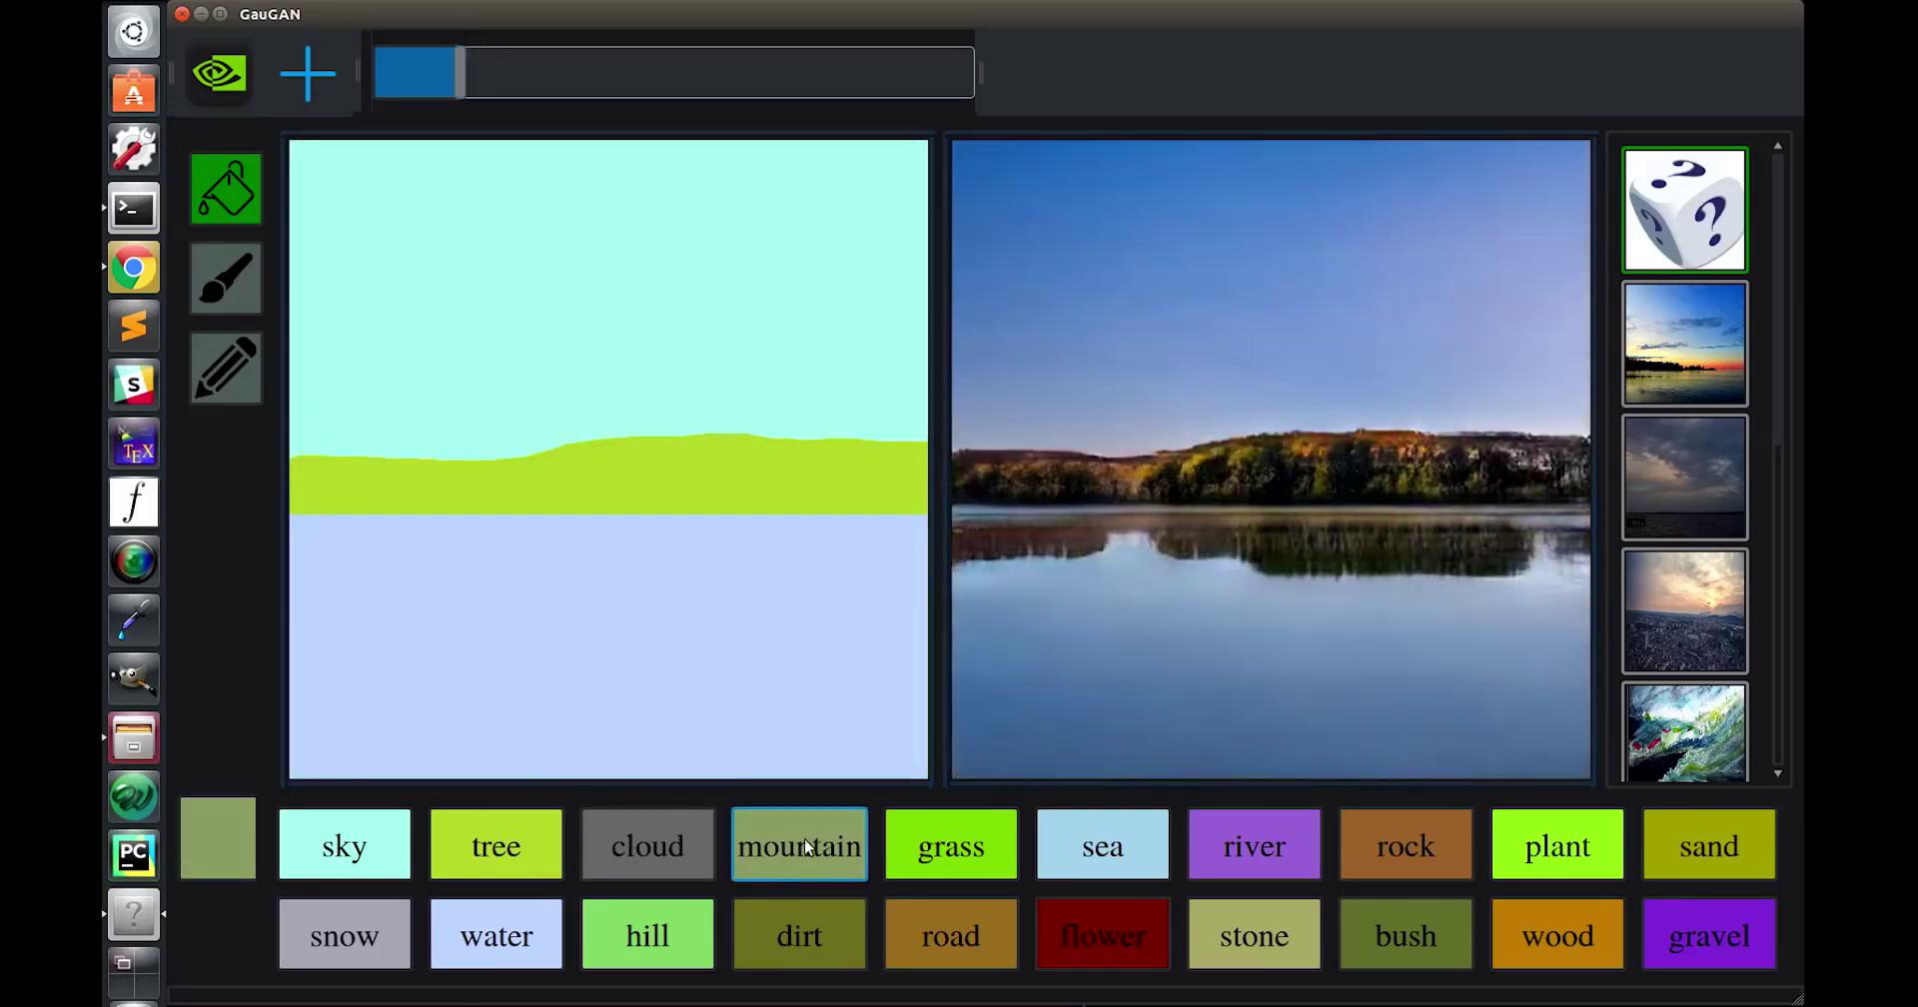
click(225, 273)
mouse_move(295, 314)
mouse_down()
mouse_move(412, 310)
mouse_move(687, 216)
mouse_up()
key(b)
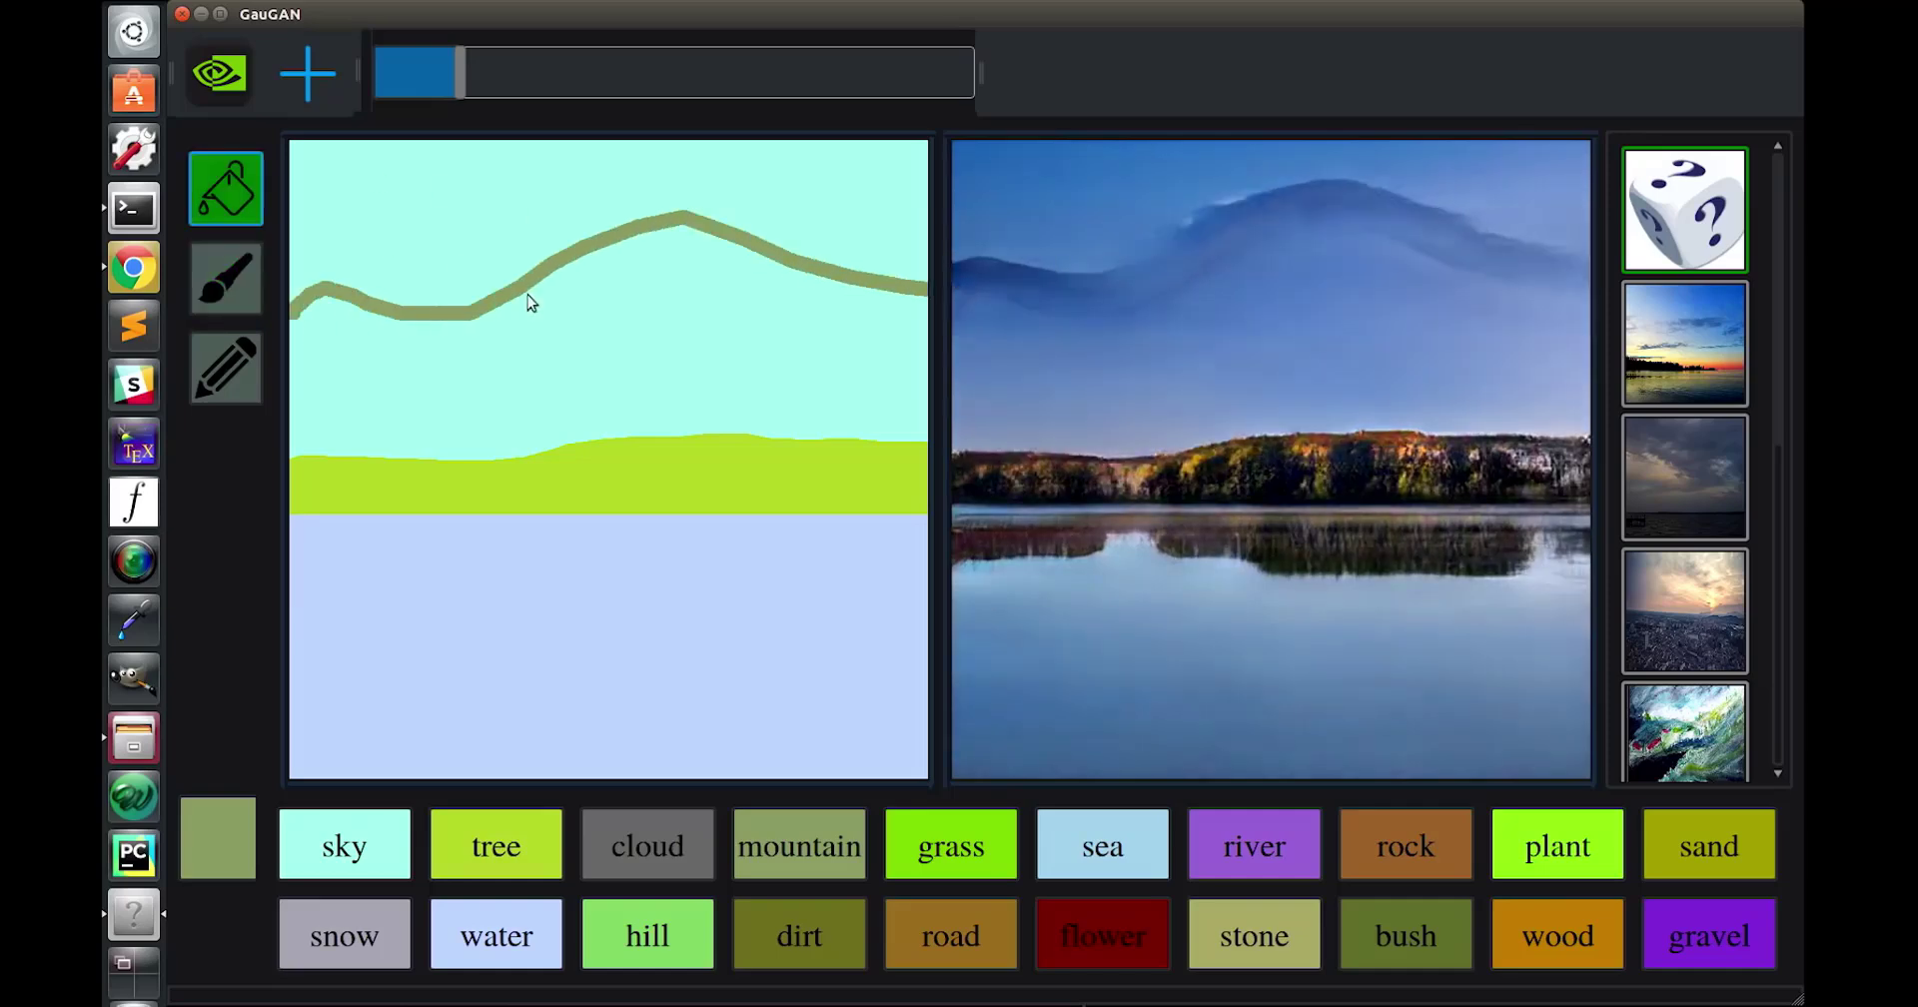
click(650, 344)
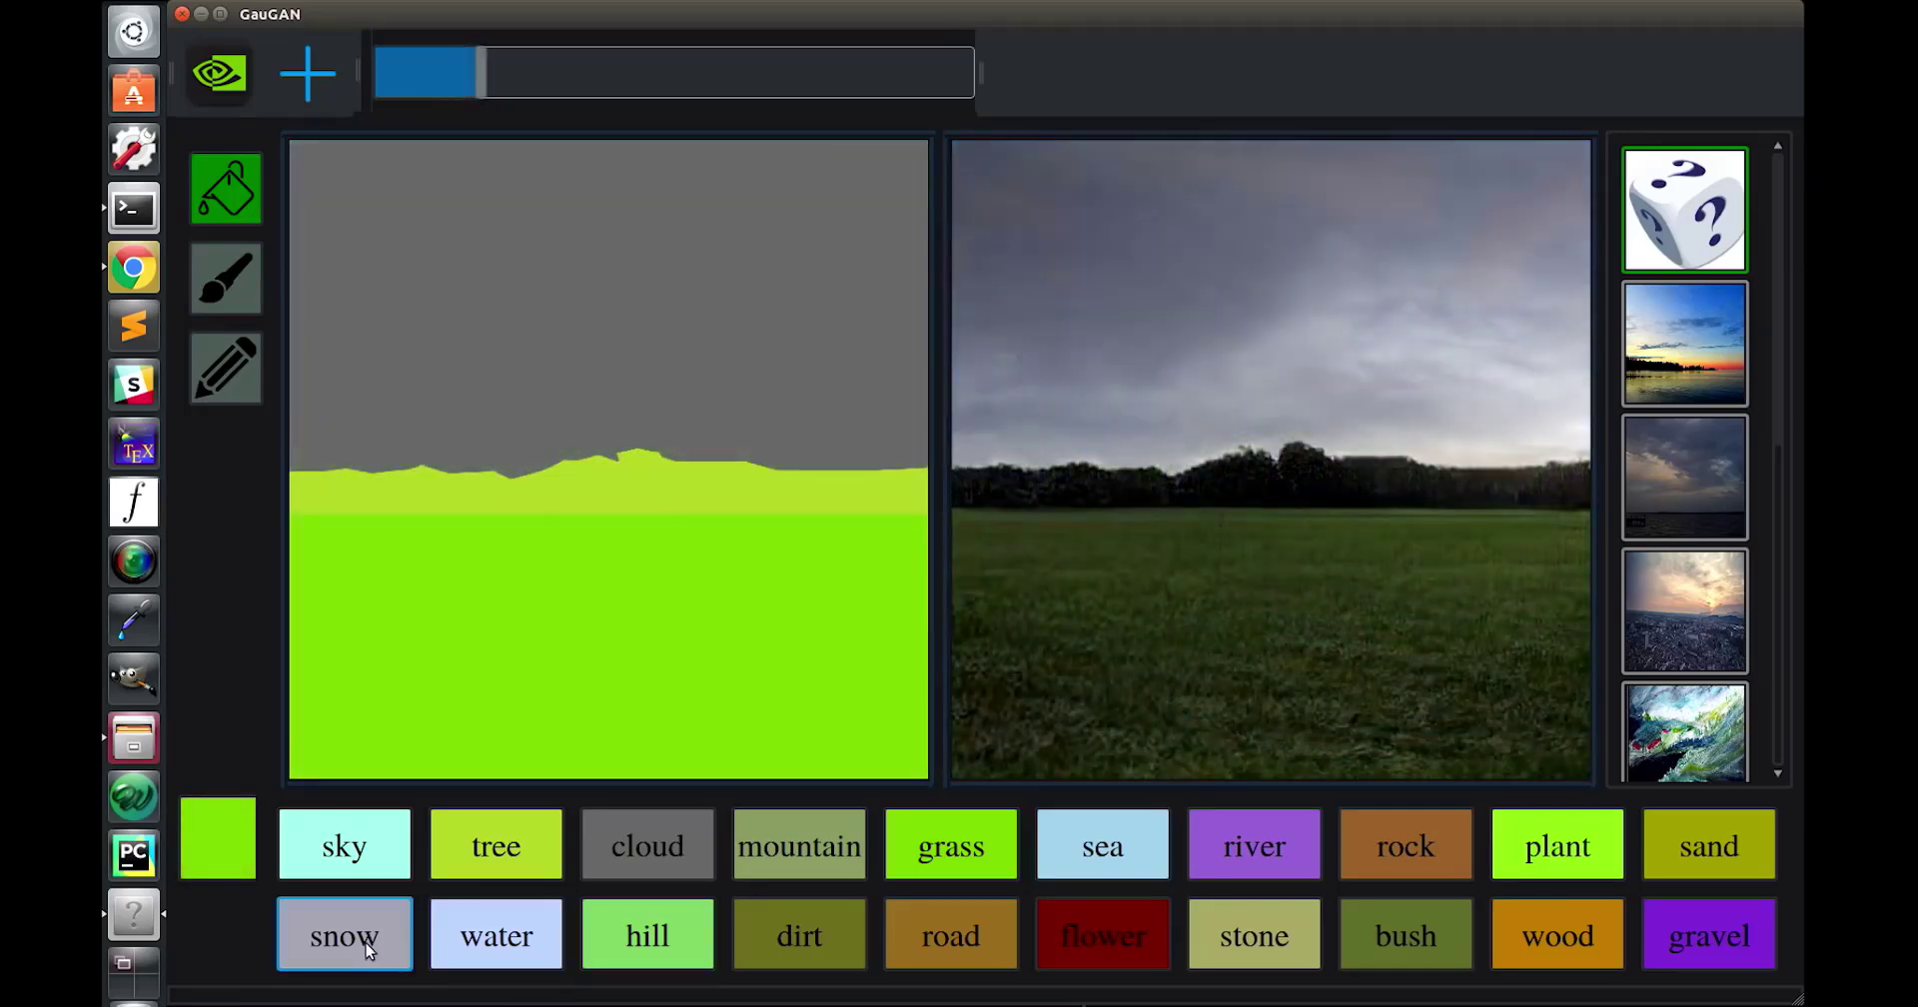
click(369, 951)
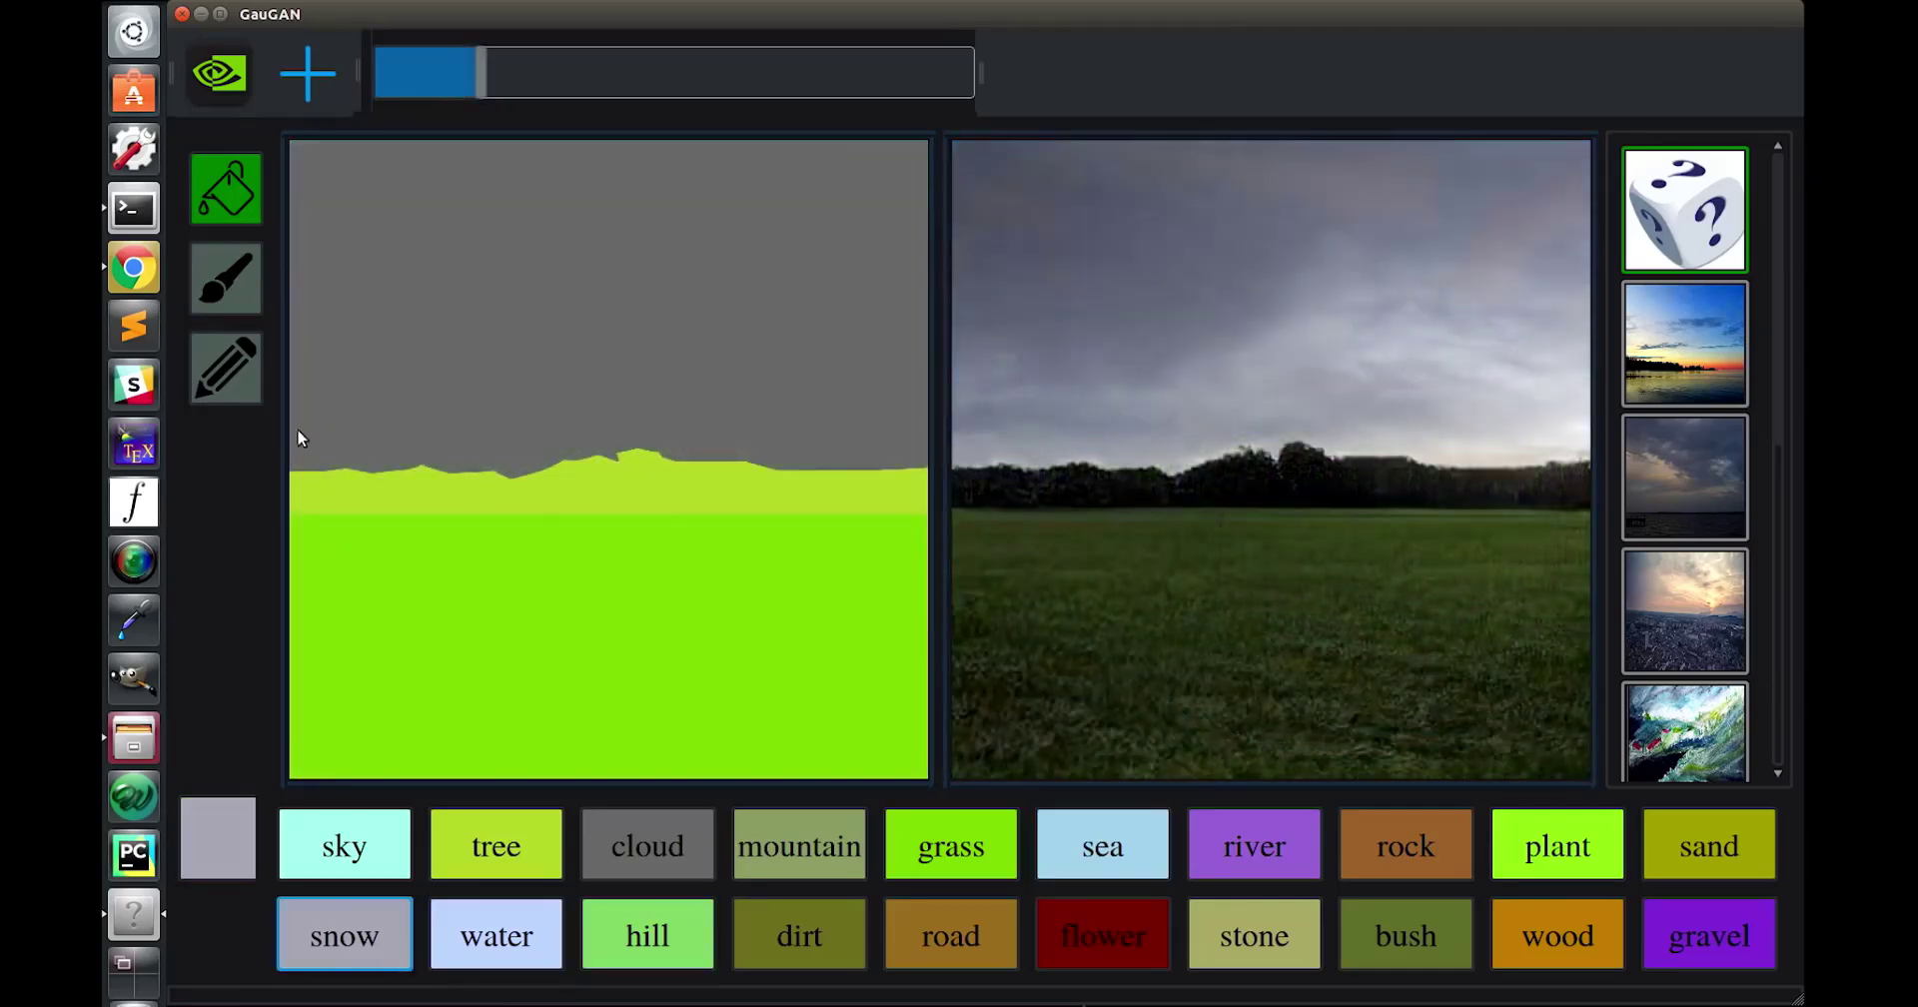
click(515, 588)
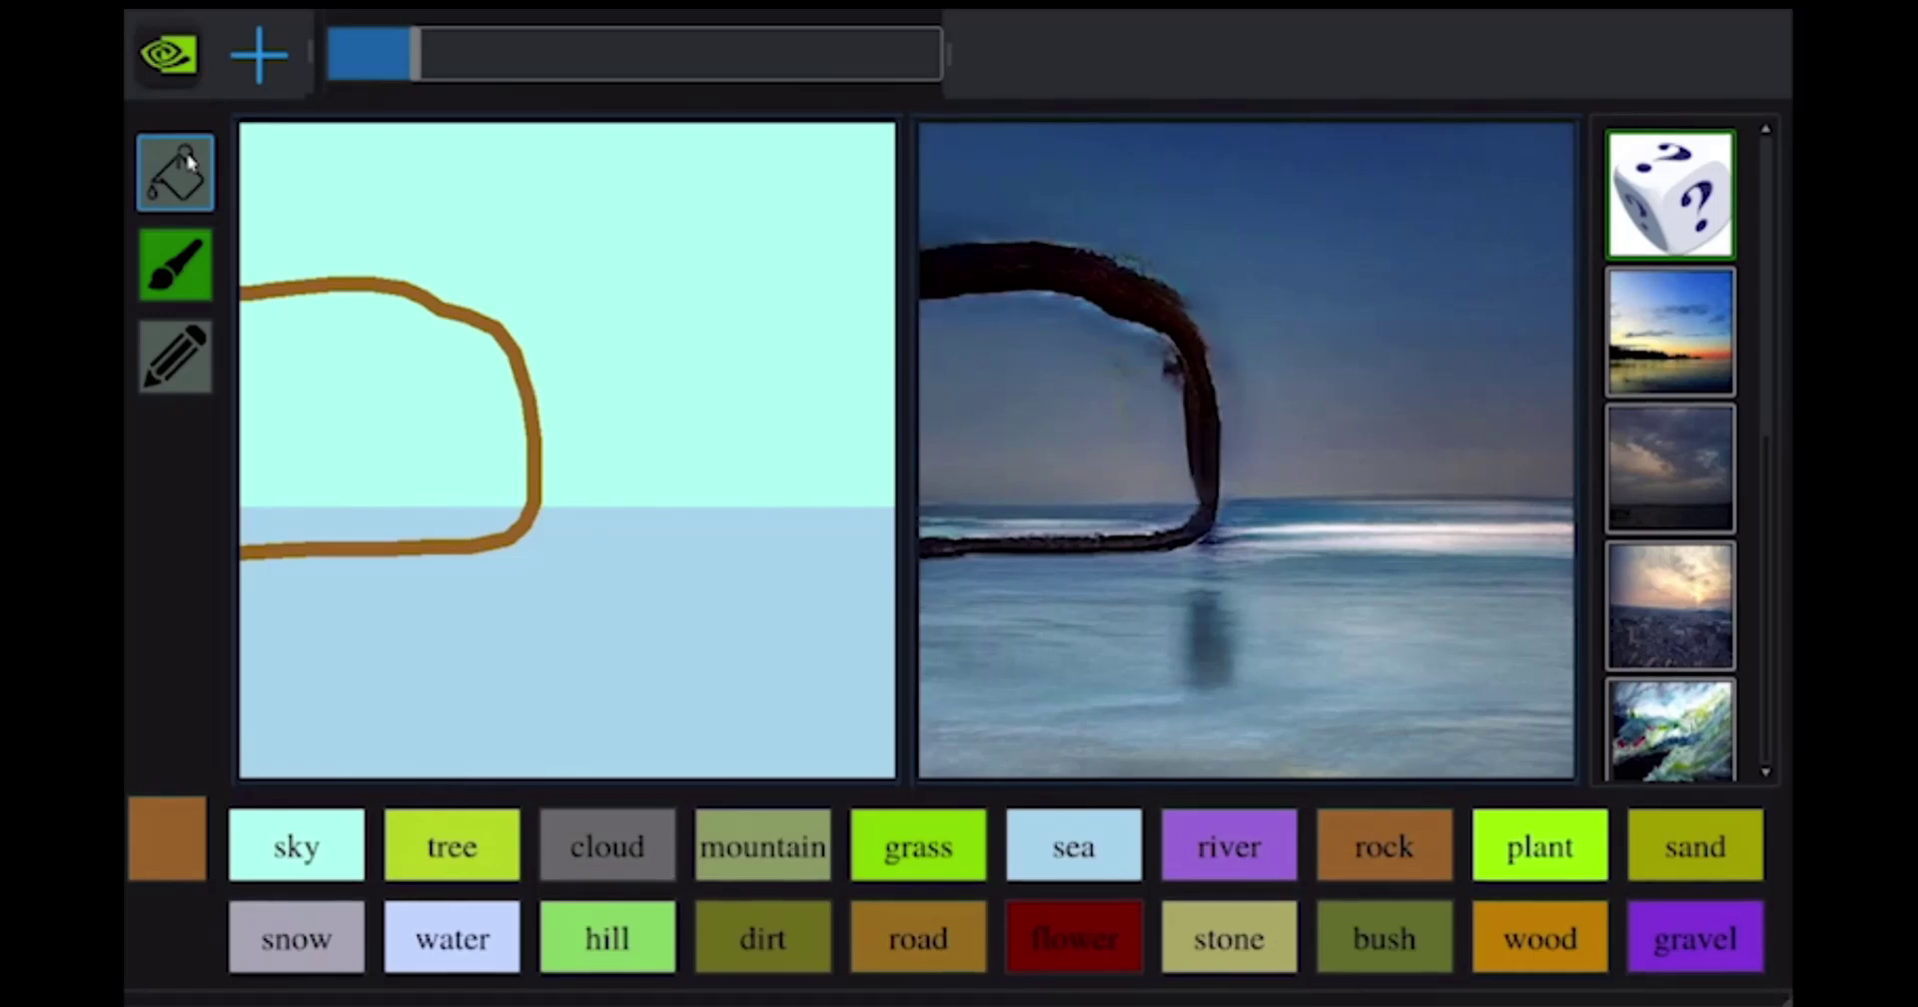
Fill the left brown outline into a rock, then draw and fill an arch outline on the right.
click(187, 162)
click(343, 506)
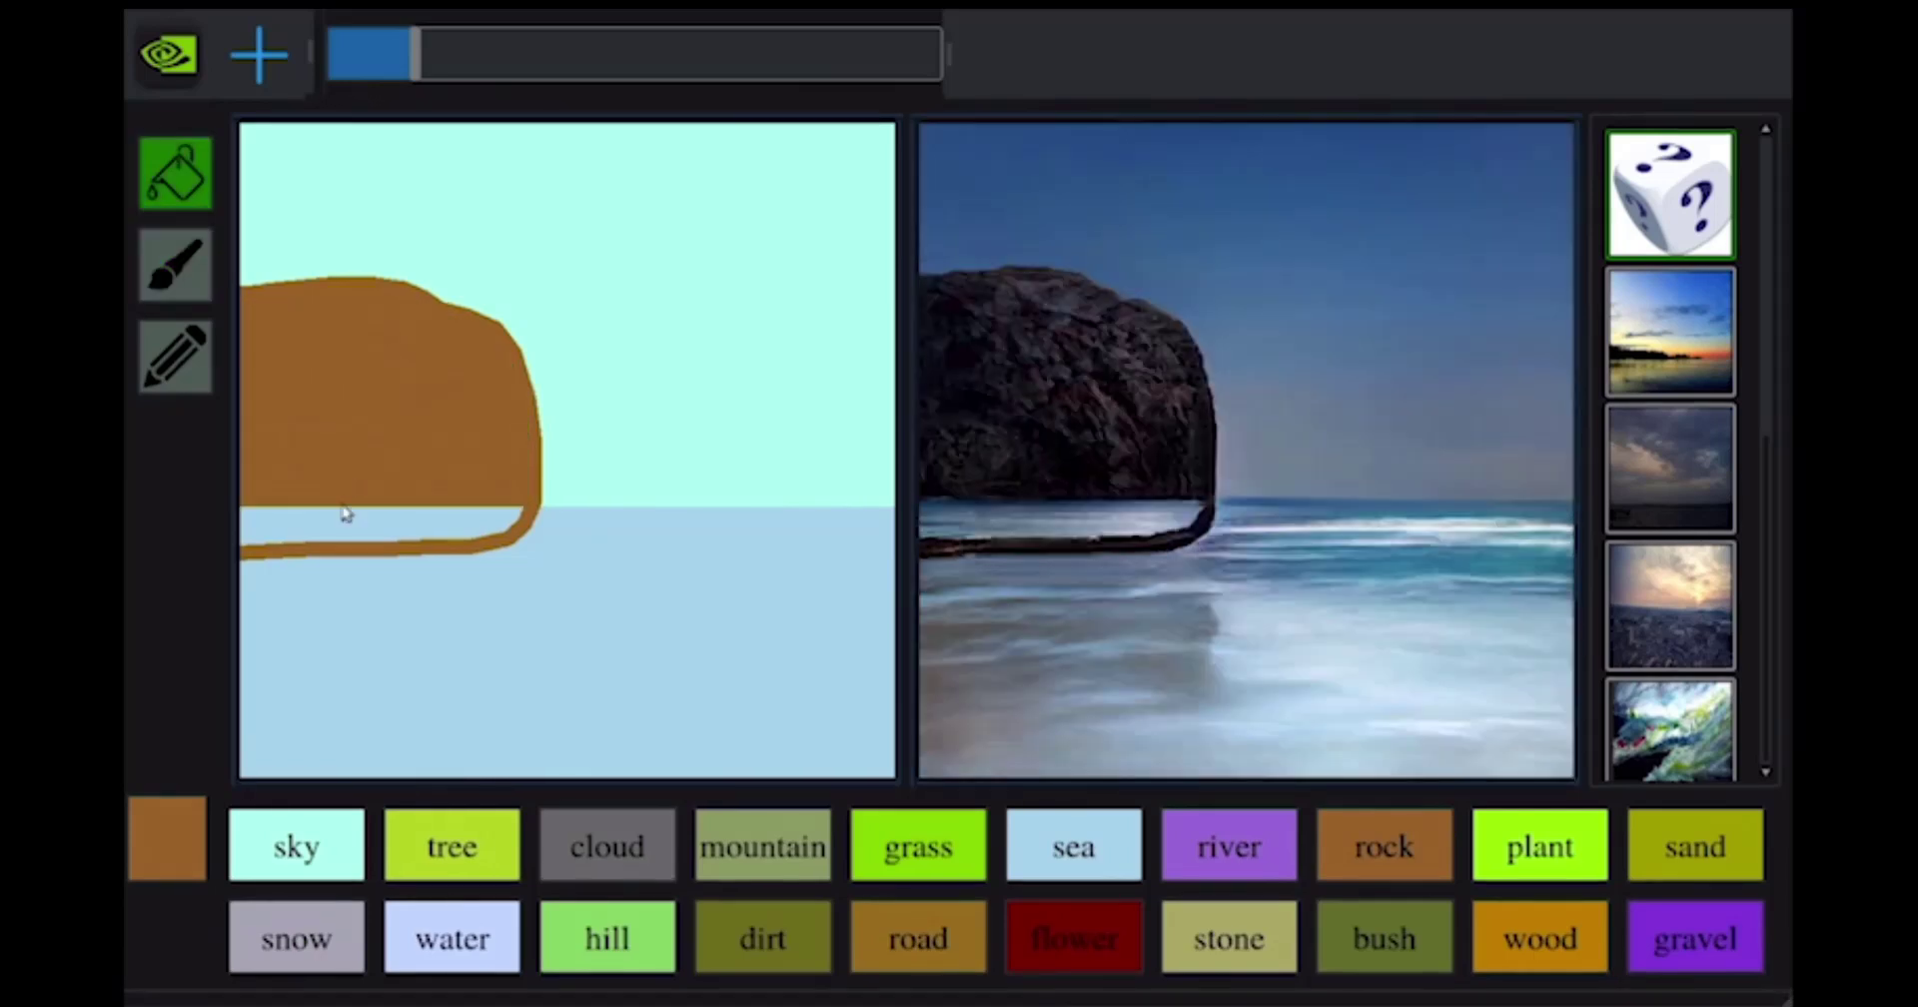
click(193, 255)
mouse_move(882, 392)
mouse_down()
mouse_move(714, 543)
mouse_move(888, 645)
mouse_up()
click(195, 184)
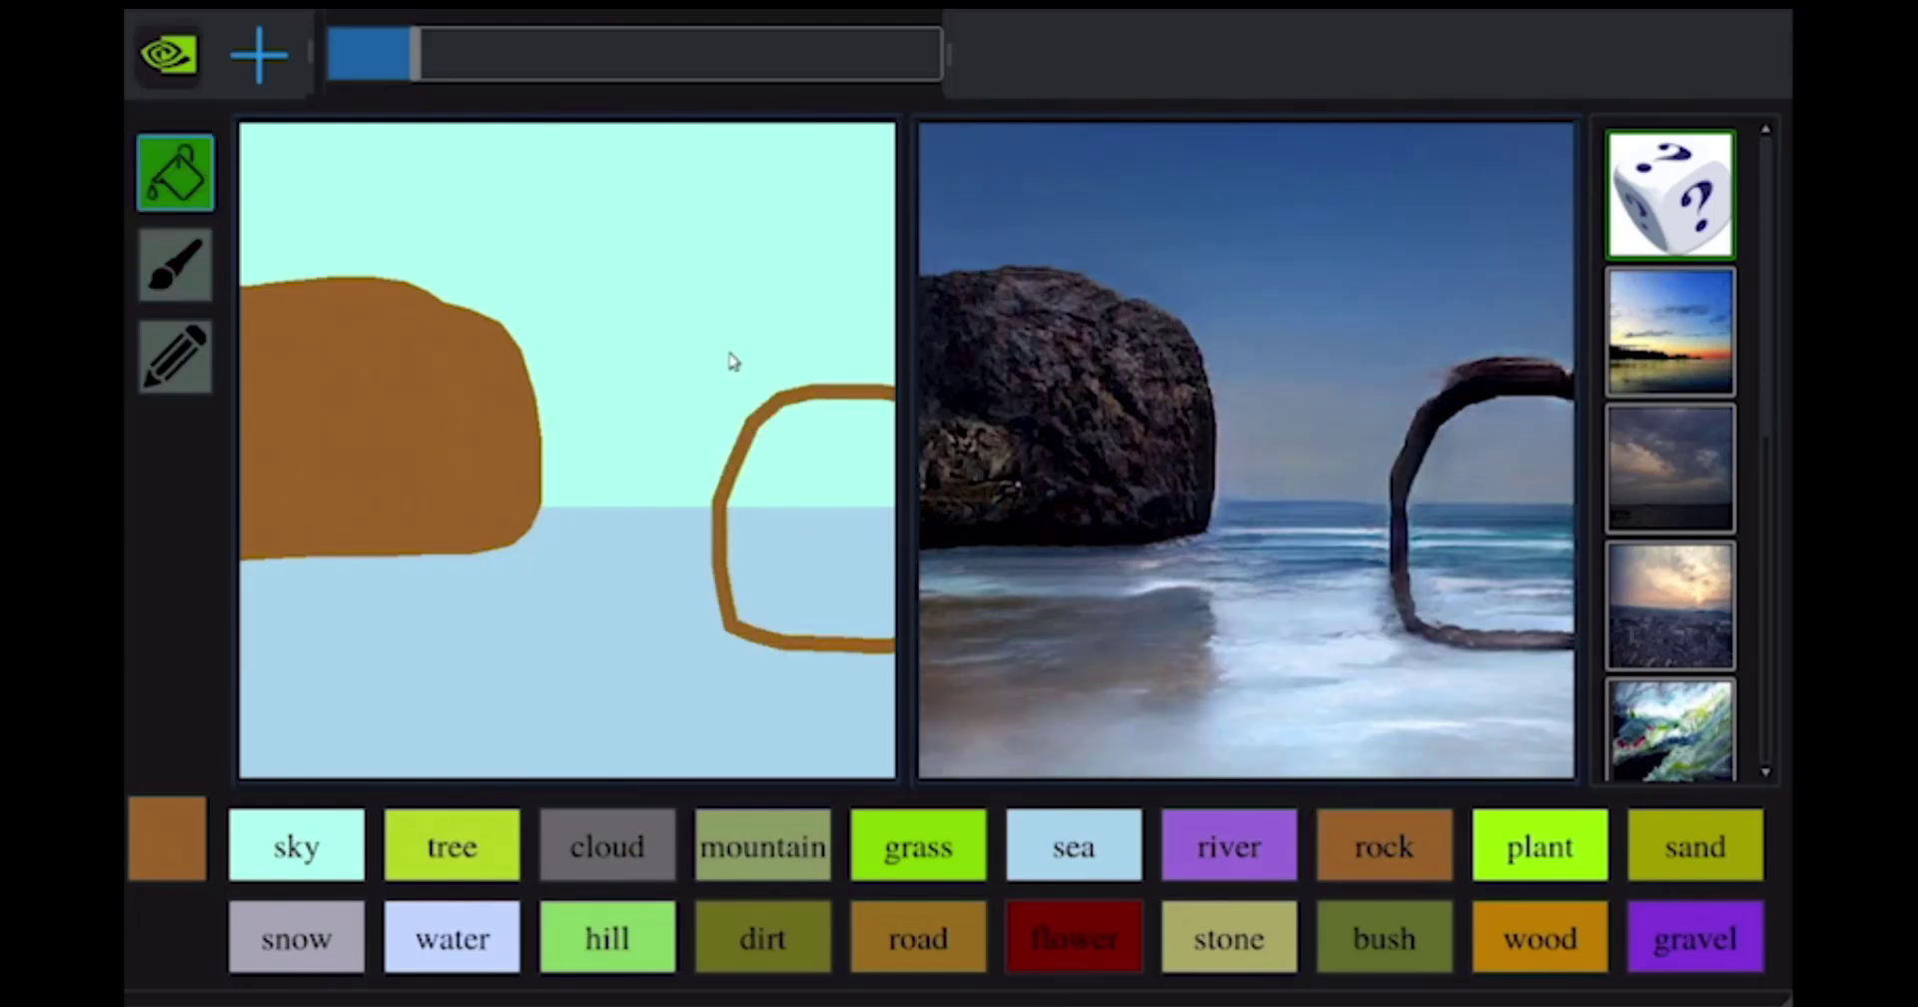
click(818, 550)
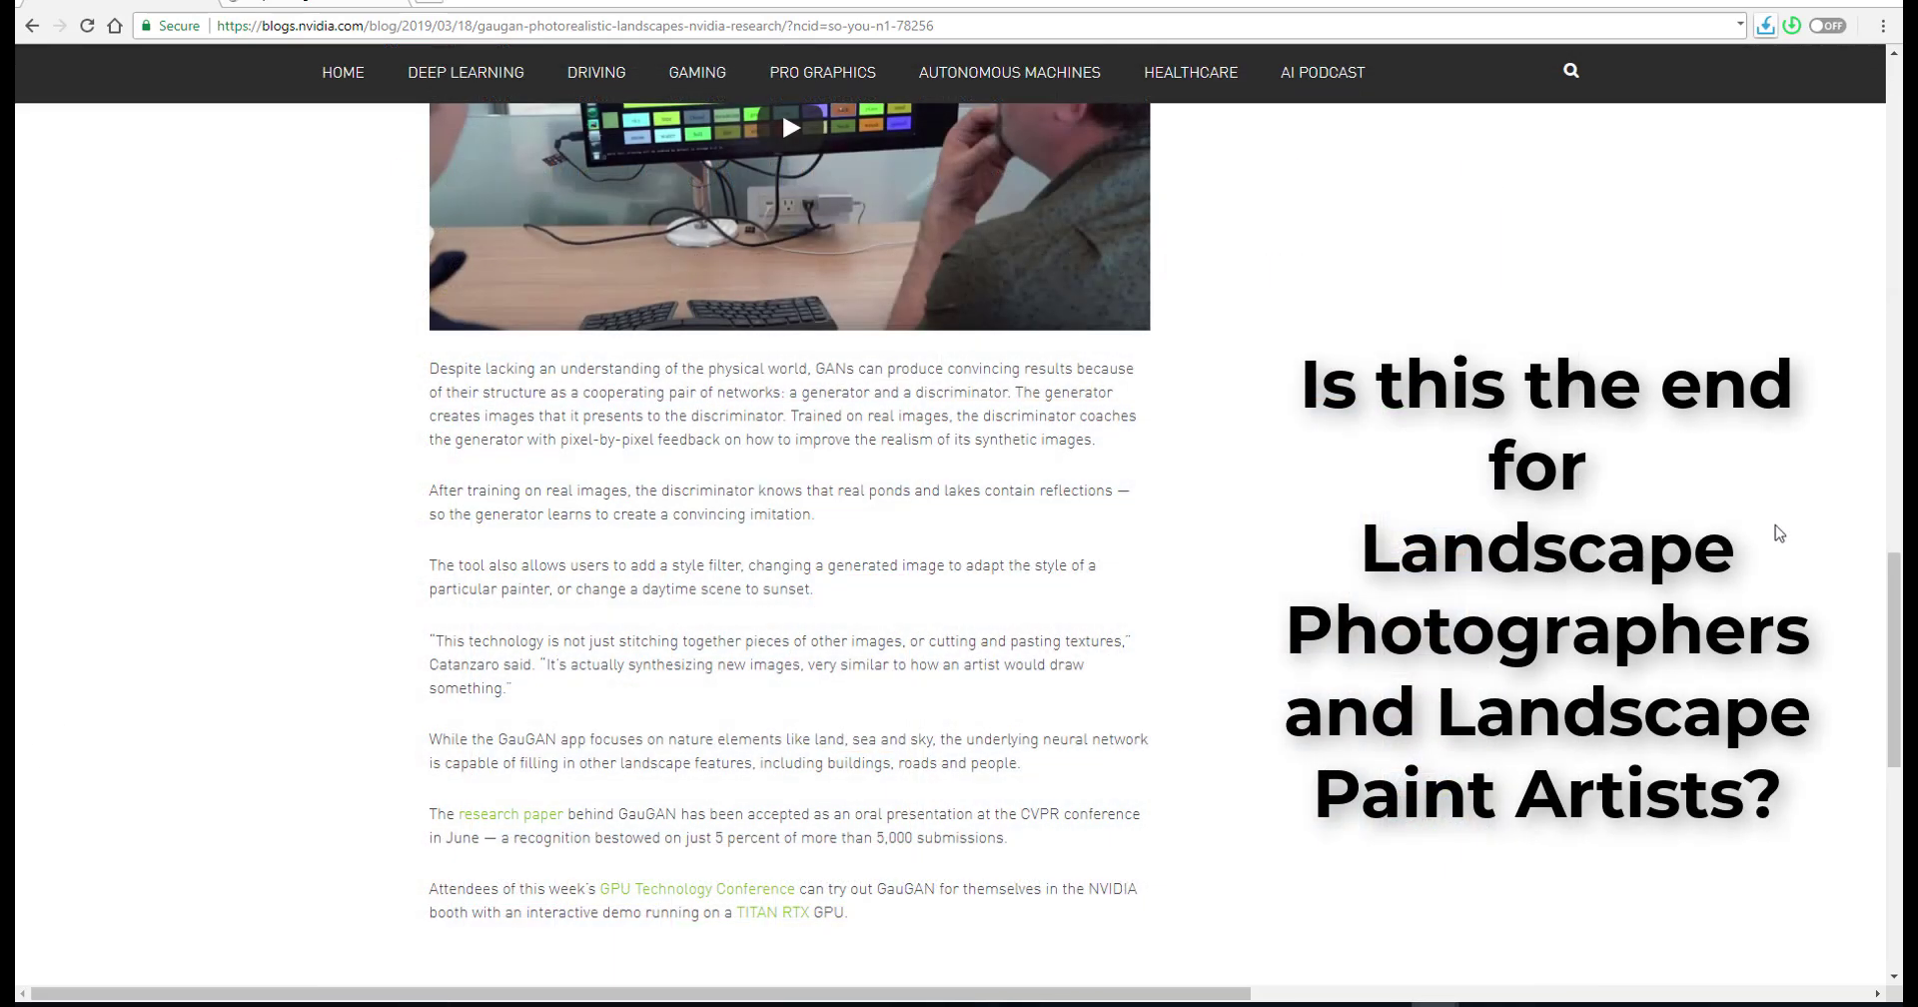
scroll(1780, 533, up, 1)
scroll(1779, 534, down, 1)
scroll(1779, 533, down, 1)
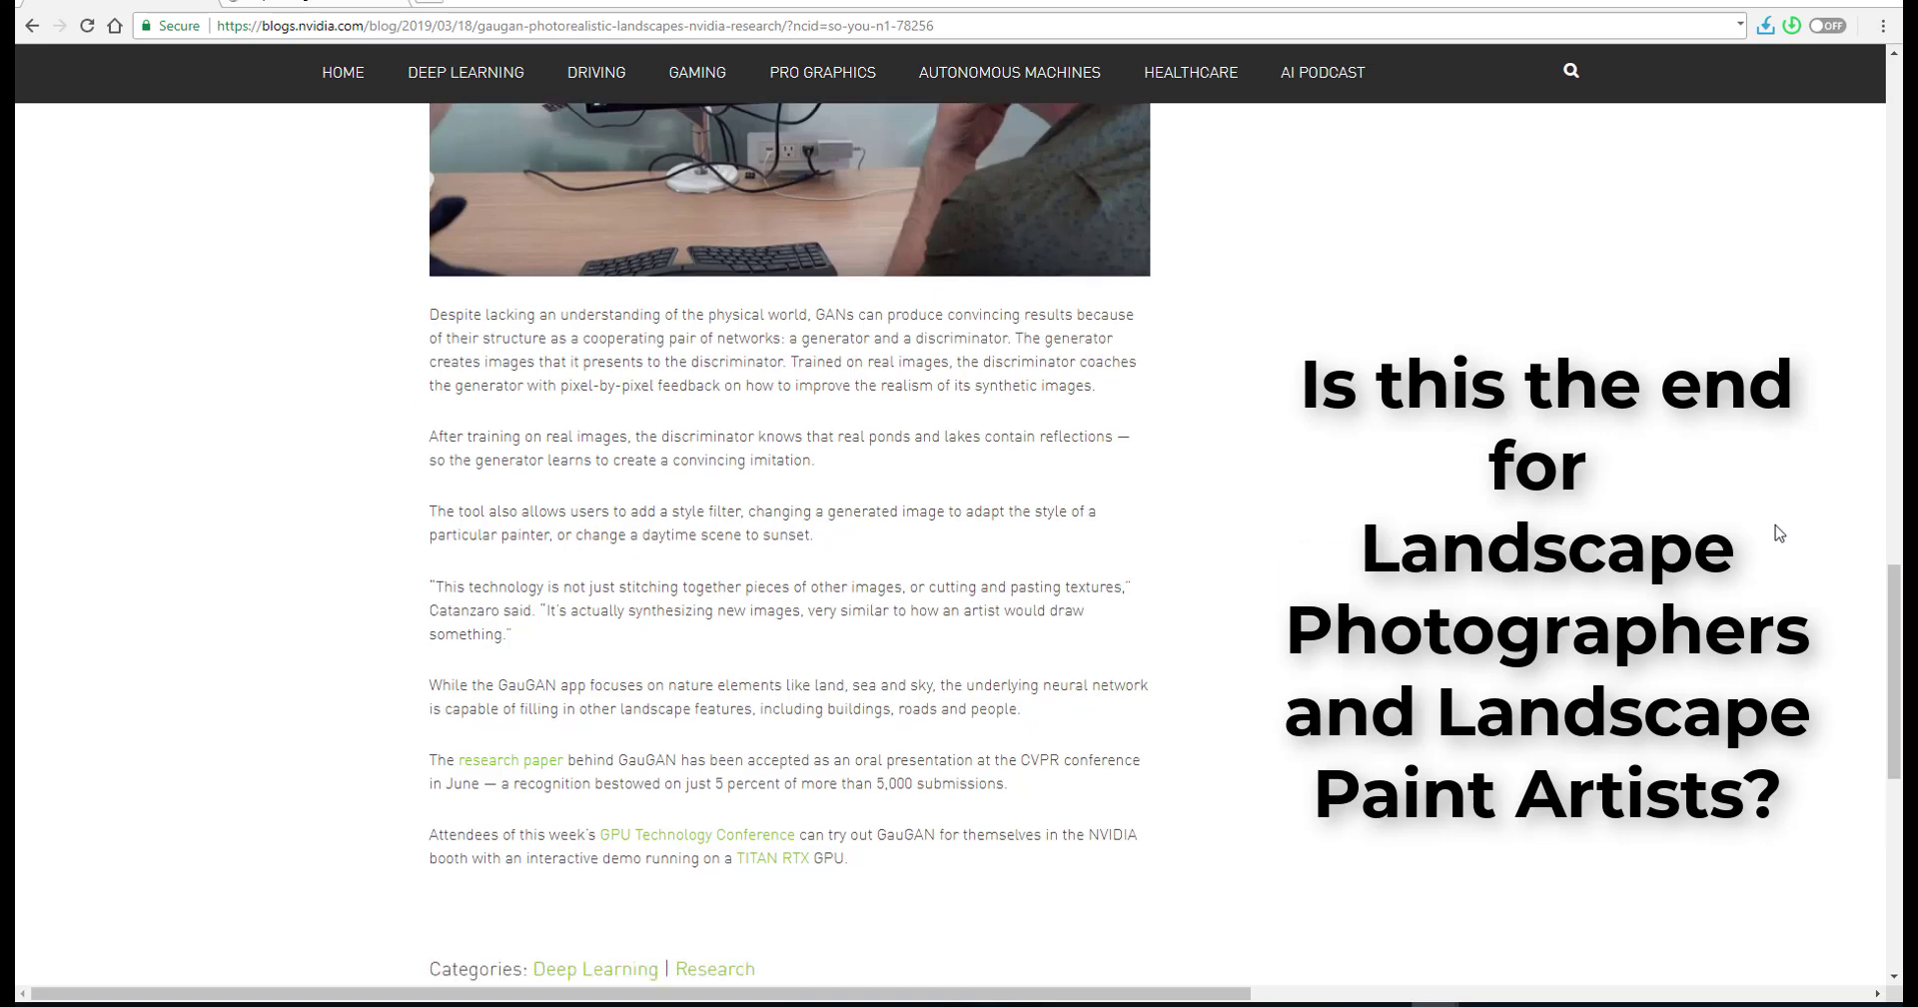
scroll(1780, 533, up, 2)
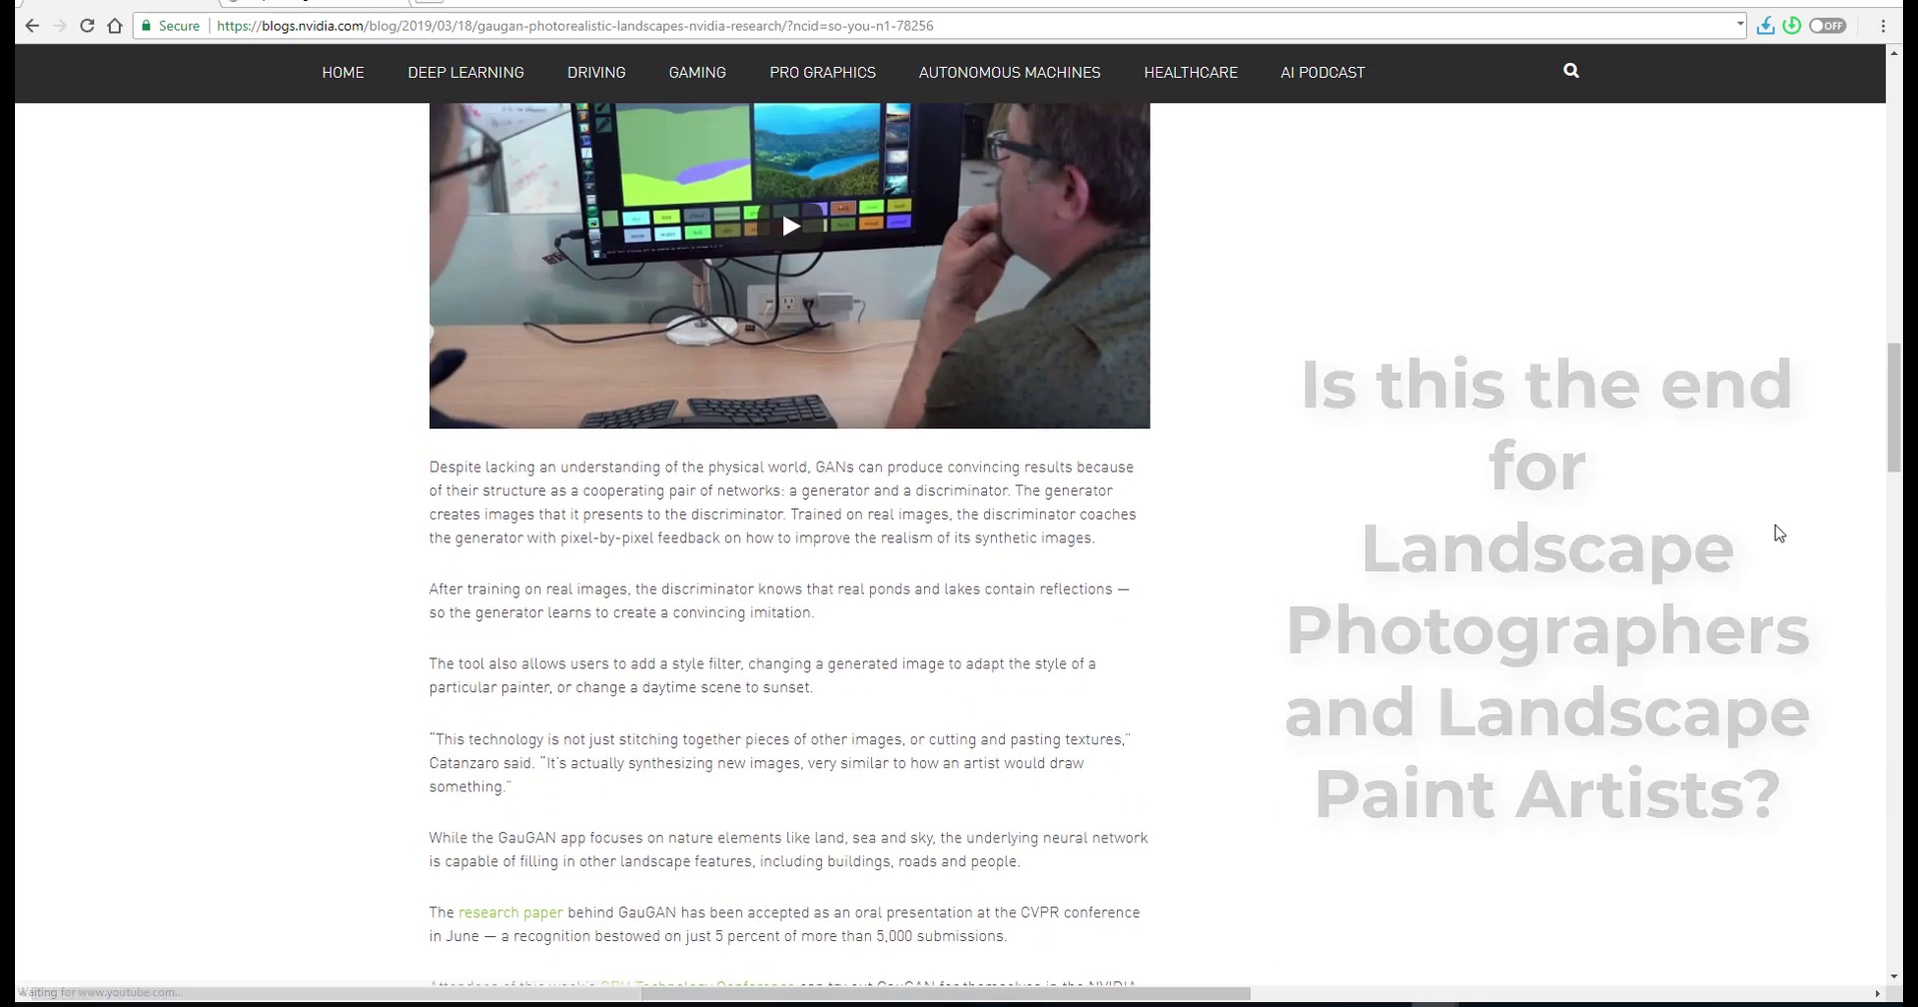
scroll(1780, 533, up, 5)
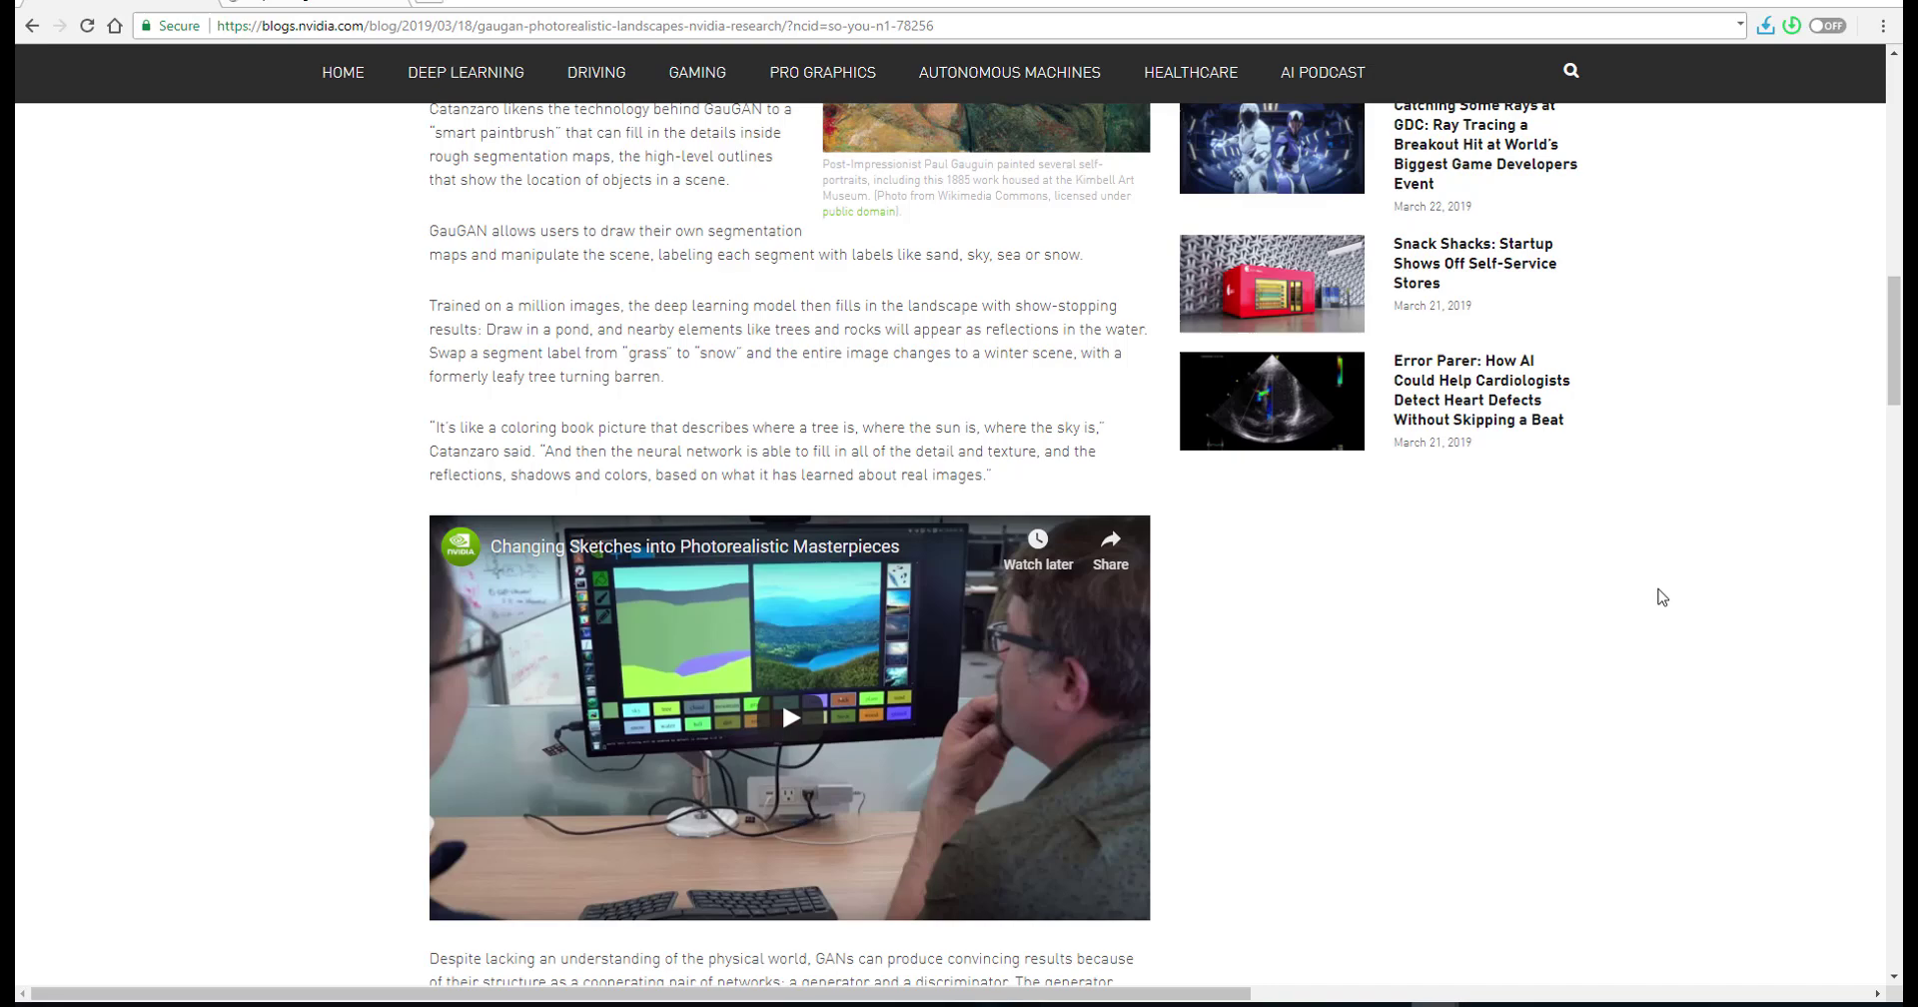
scroll(1651, 598, up, 5)
scroll(1652, 597, up, 9)
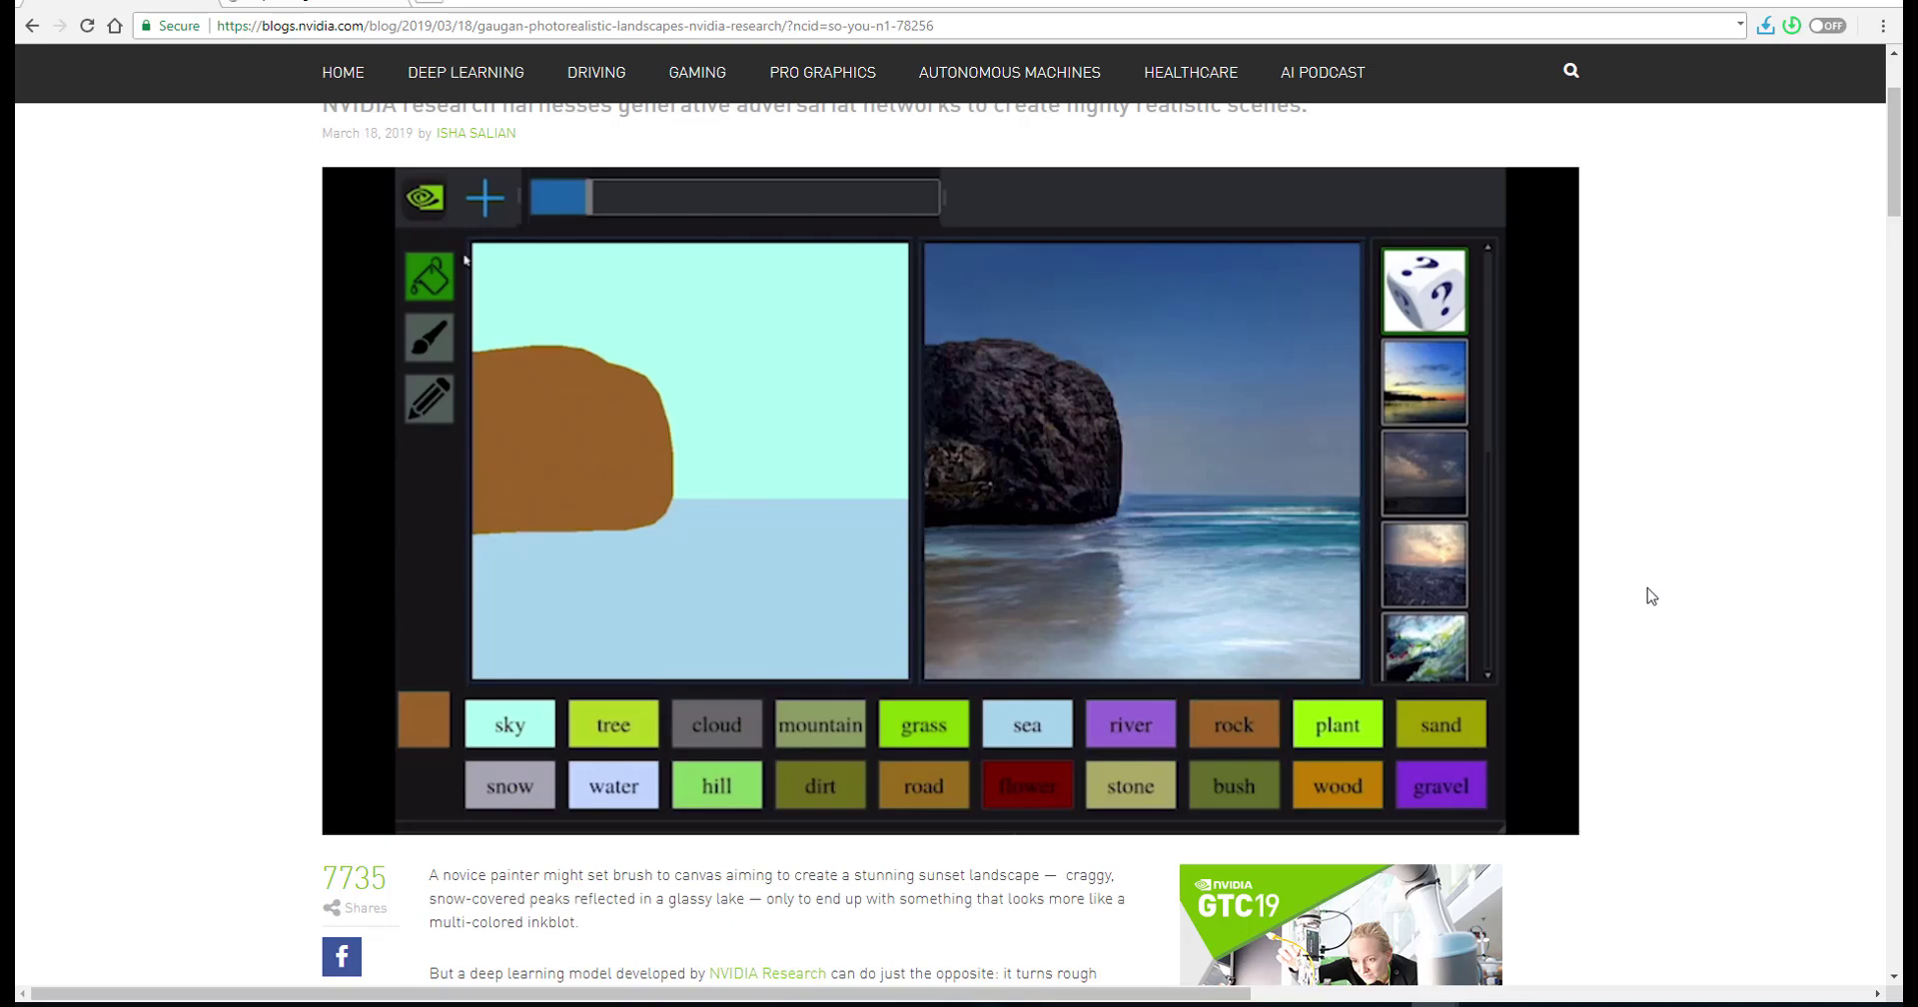
scroll(1651, 596, down, 8)
scroll(1654, 597, down, 1)
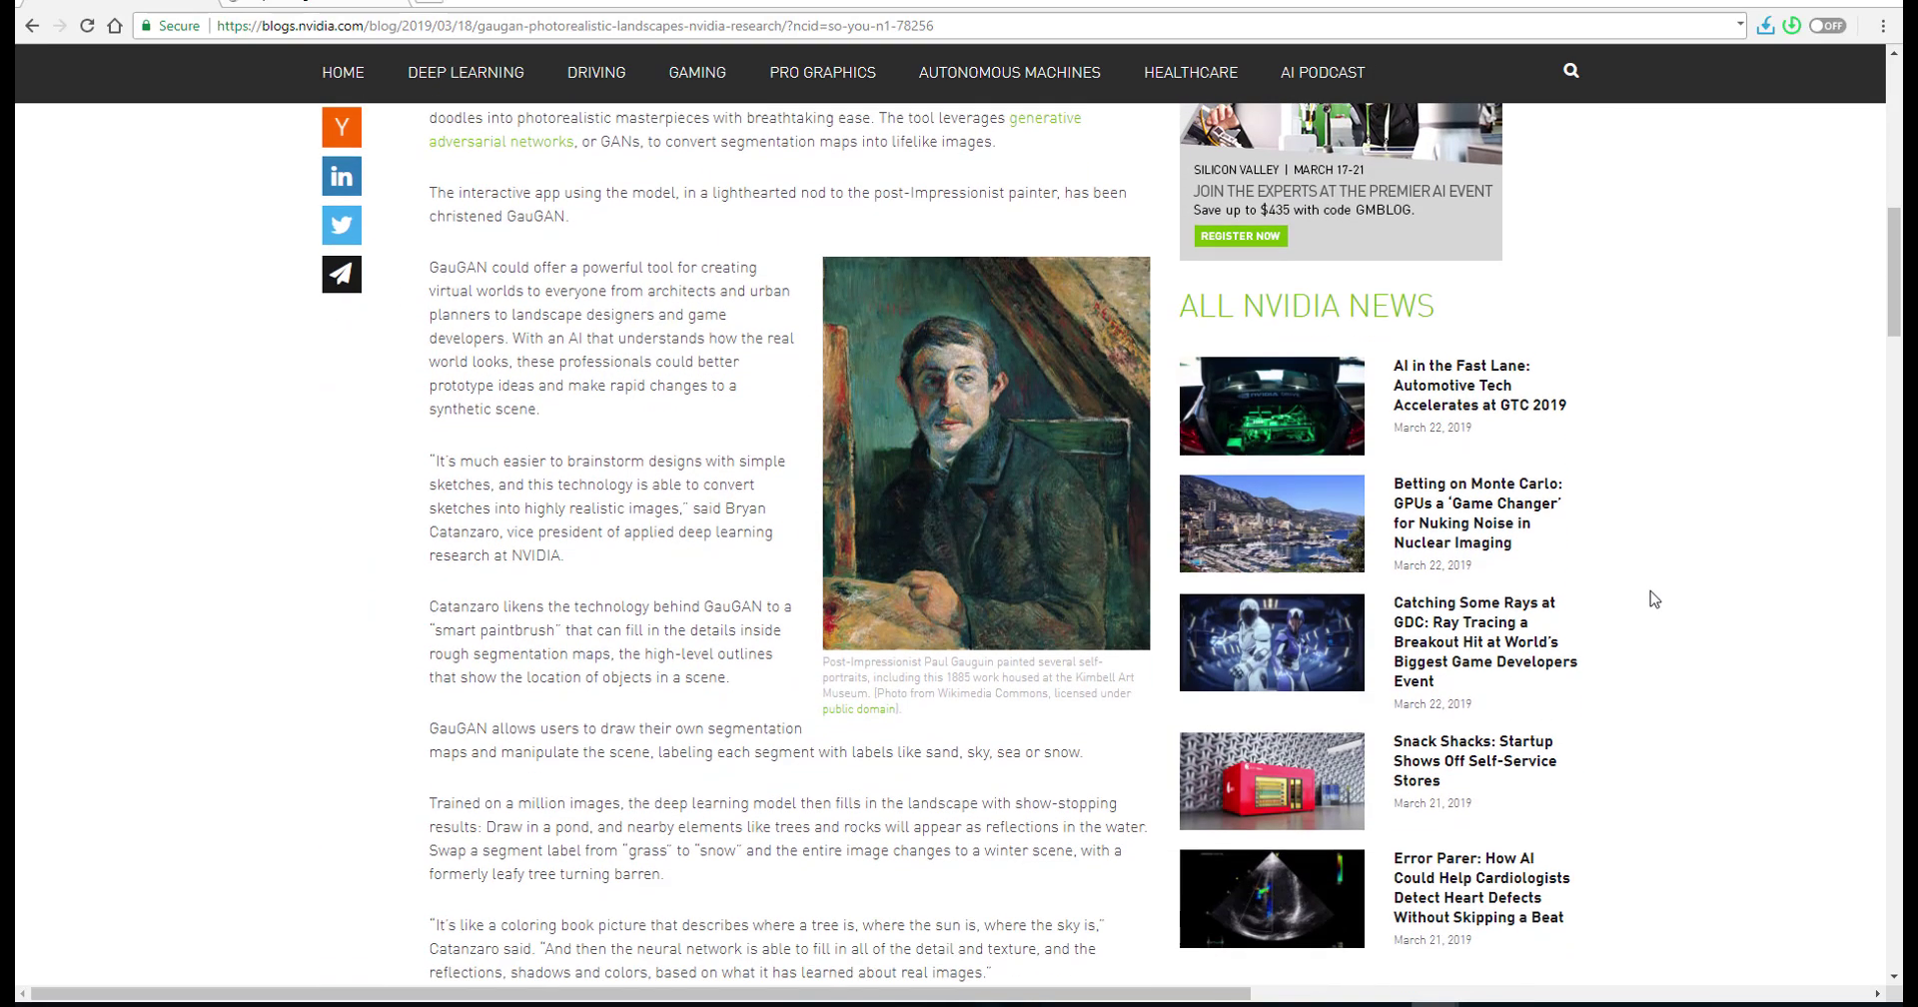
scroll(1629, 485, down, 5)
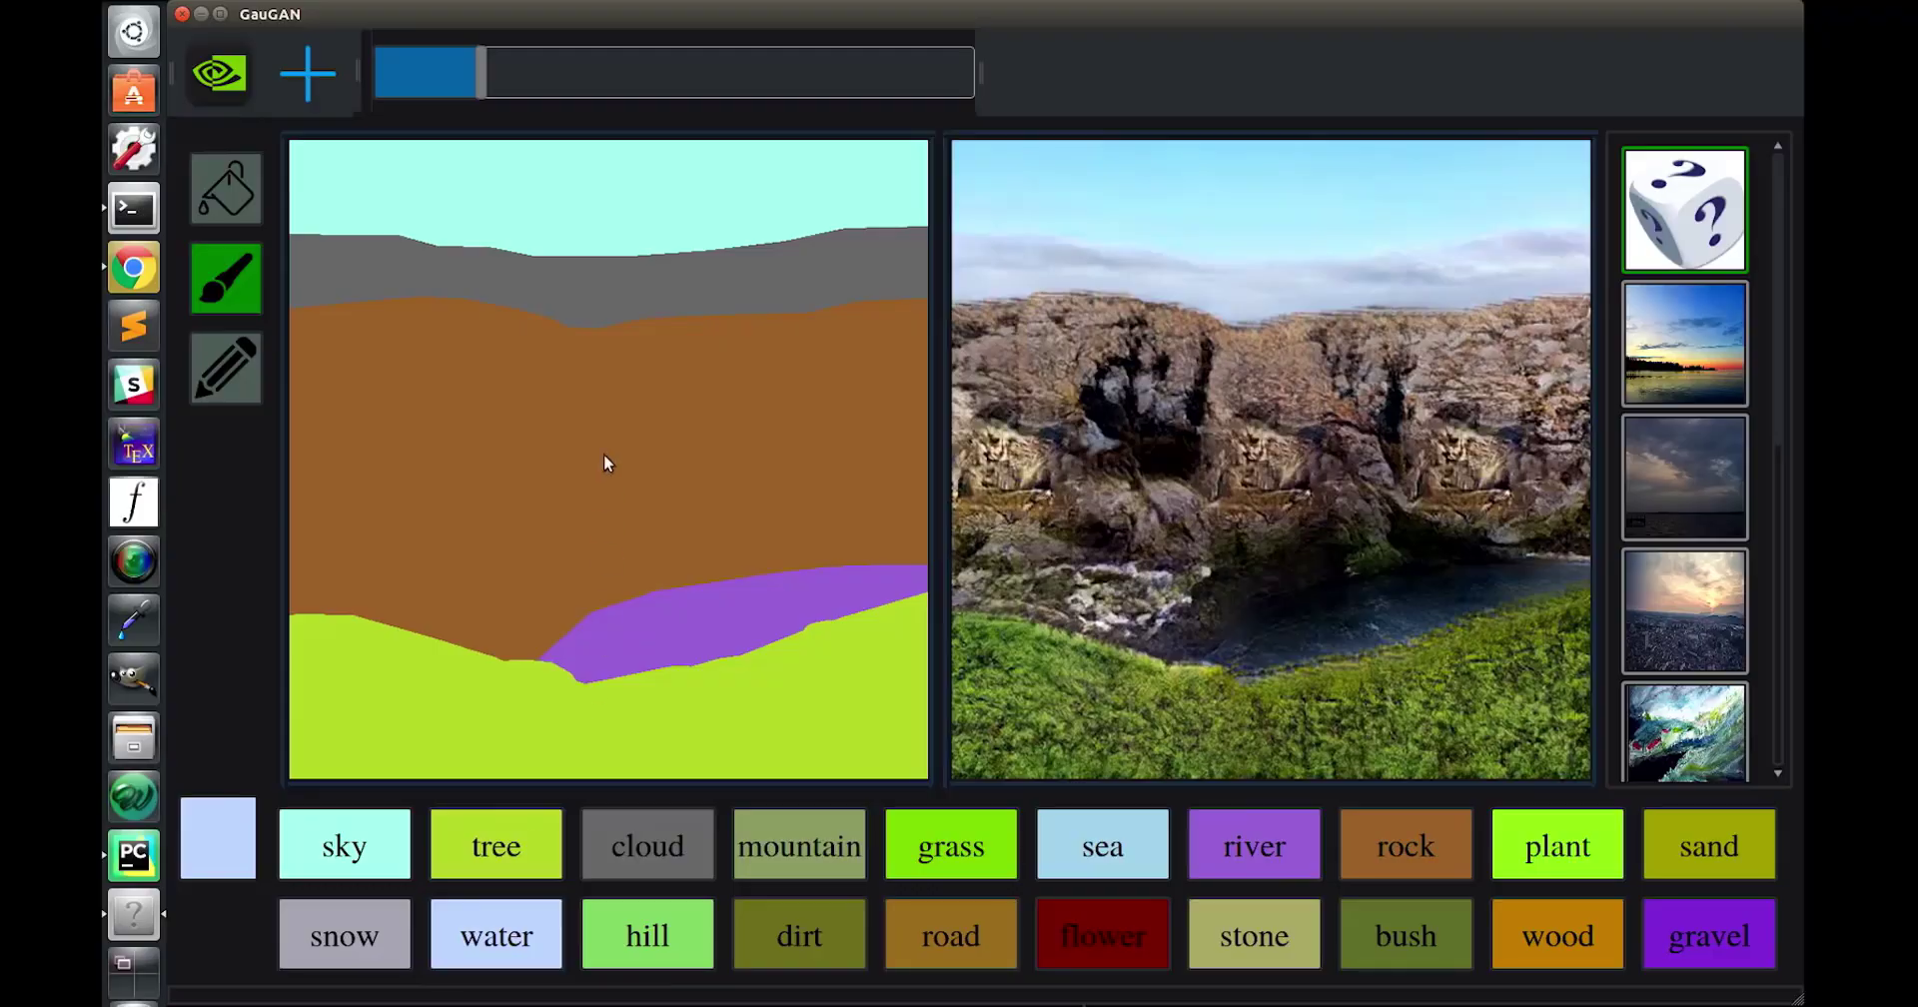
Paint a water stroke down the rock cliff to form a waterfall.
drag(606, 333, 621, 543)
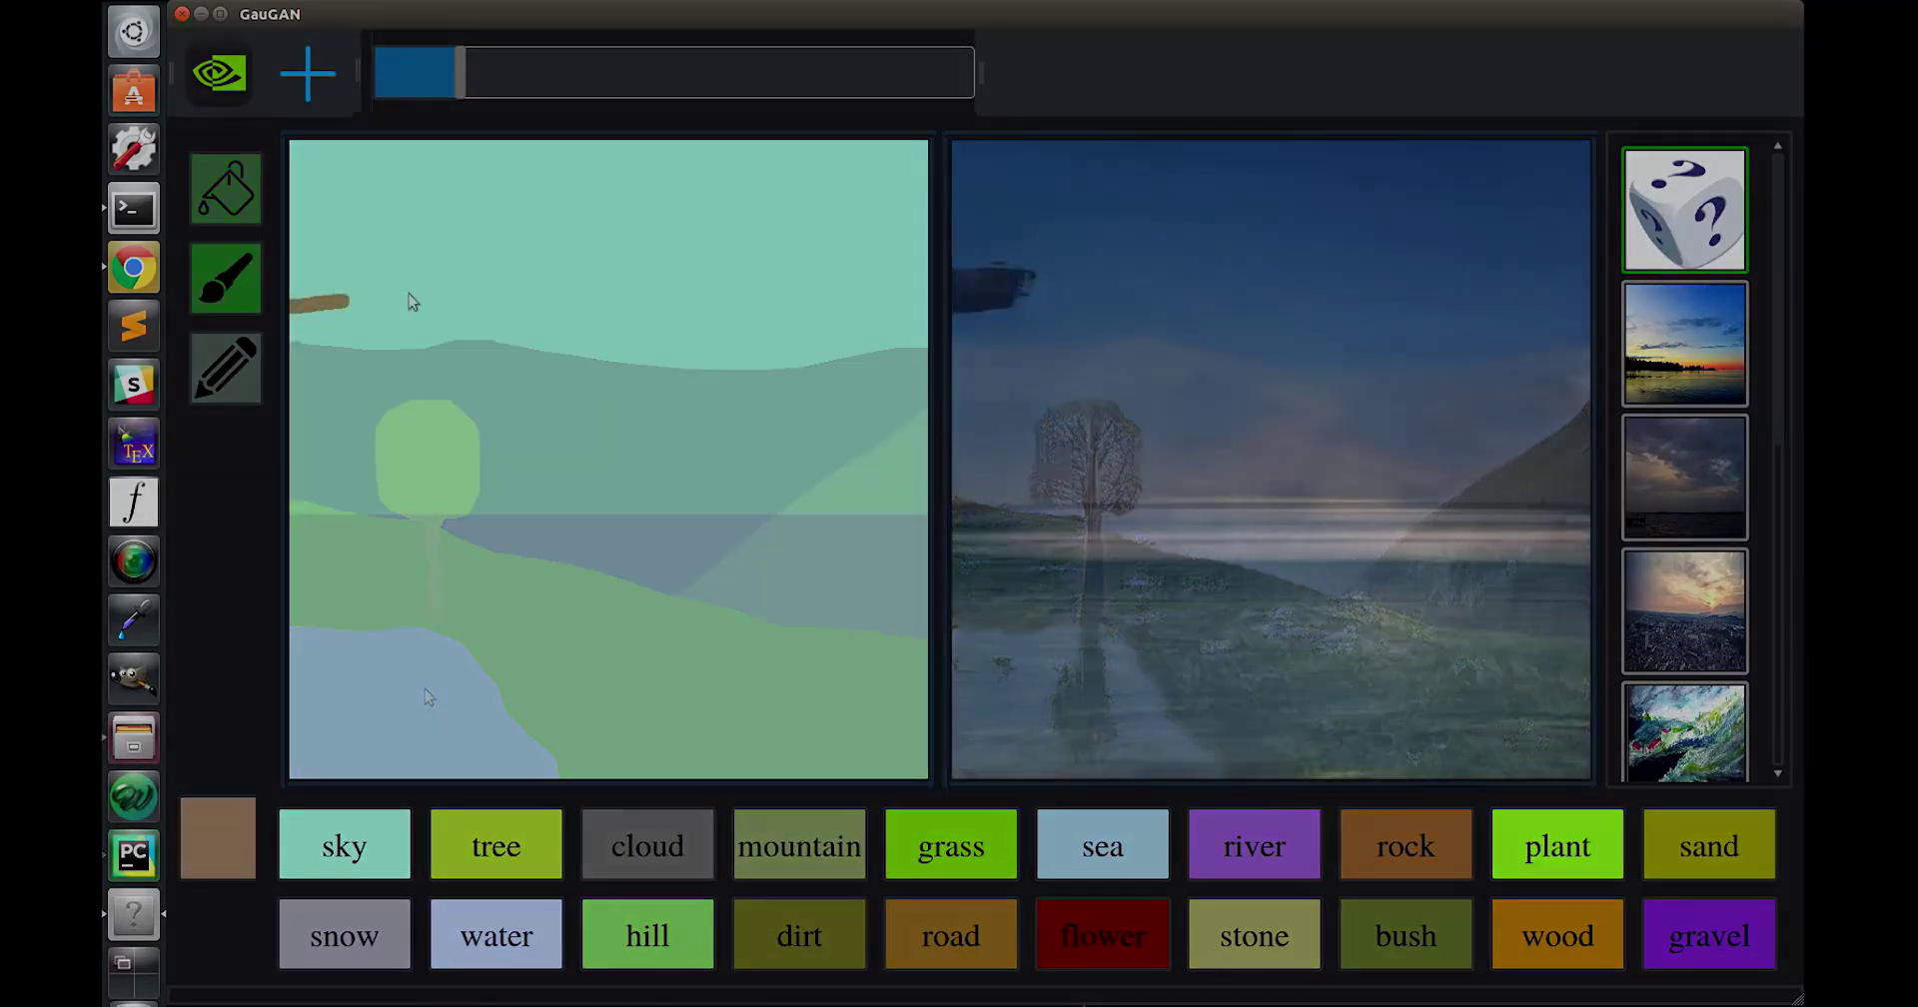
Outline and fill a brown rock on the left, then draw and fill an arch on the right.
mouse_move(292, 307)
mouse_down()
mouse_move(536, 342)
mouse_move(570, 519)
mouse_move(477, 550)
mouse_move(289, 558)
mouse_up()
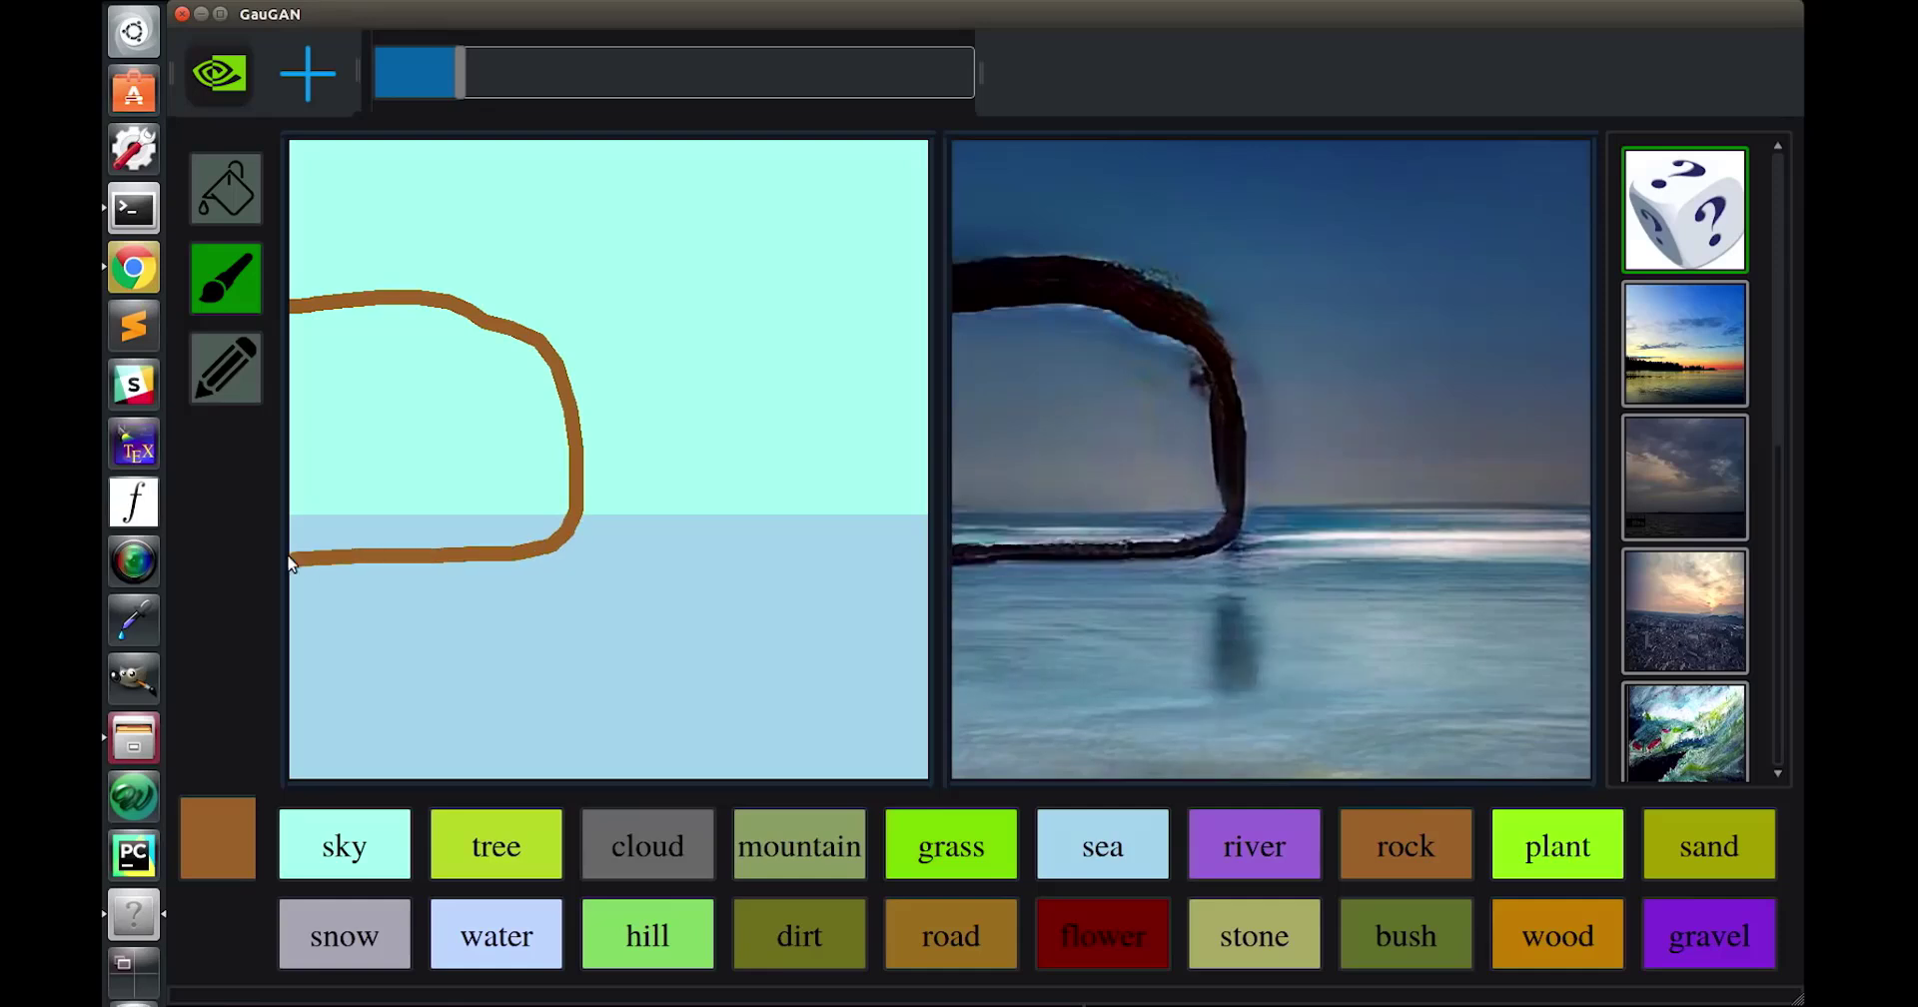
click(226, 190)
click(389, 530)
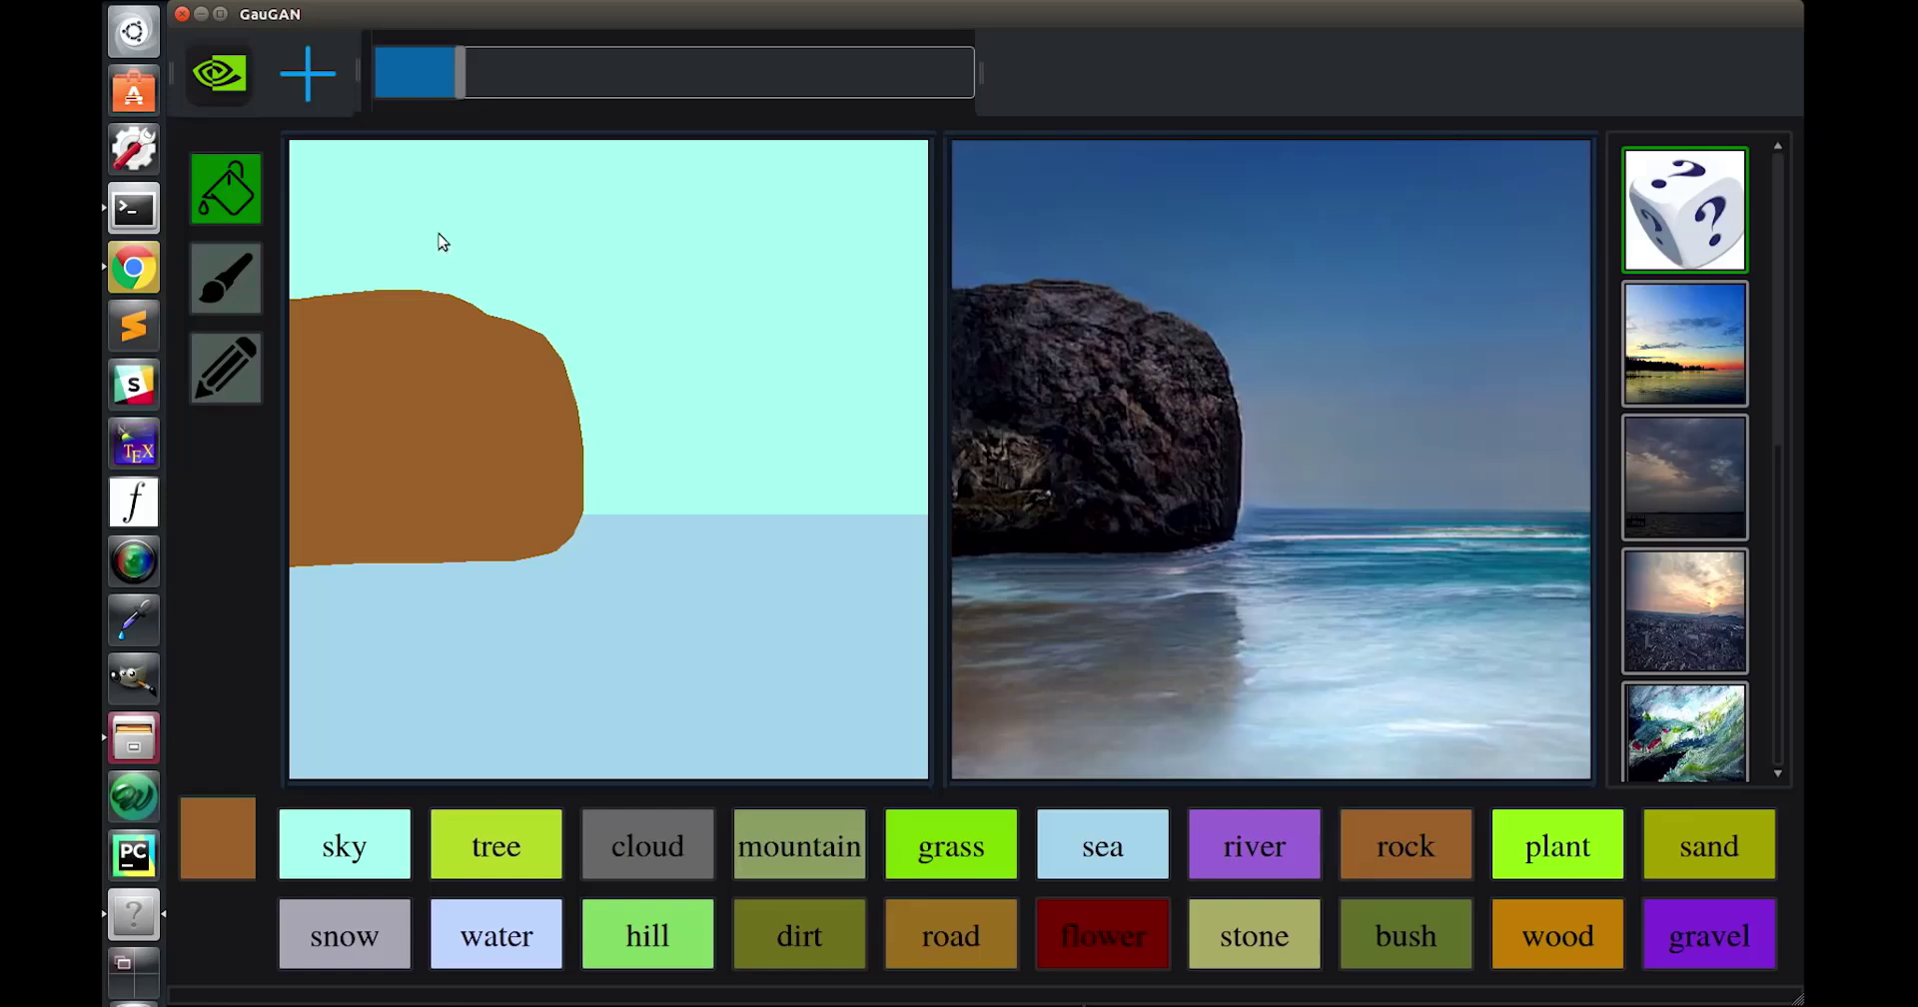
click(245, 252)
mouse_move(930, 403)
mouse_down()
mouse_move(751, 525)
mouse_move(824, 647)
mouse_move(934, 651)
mouse_up()
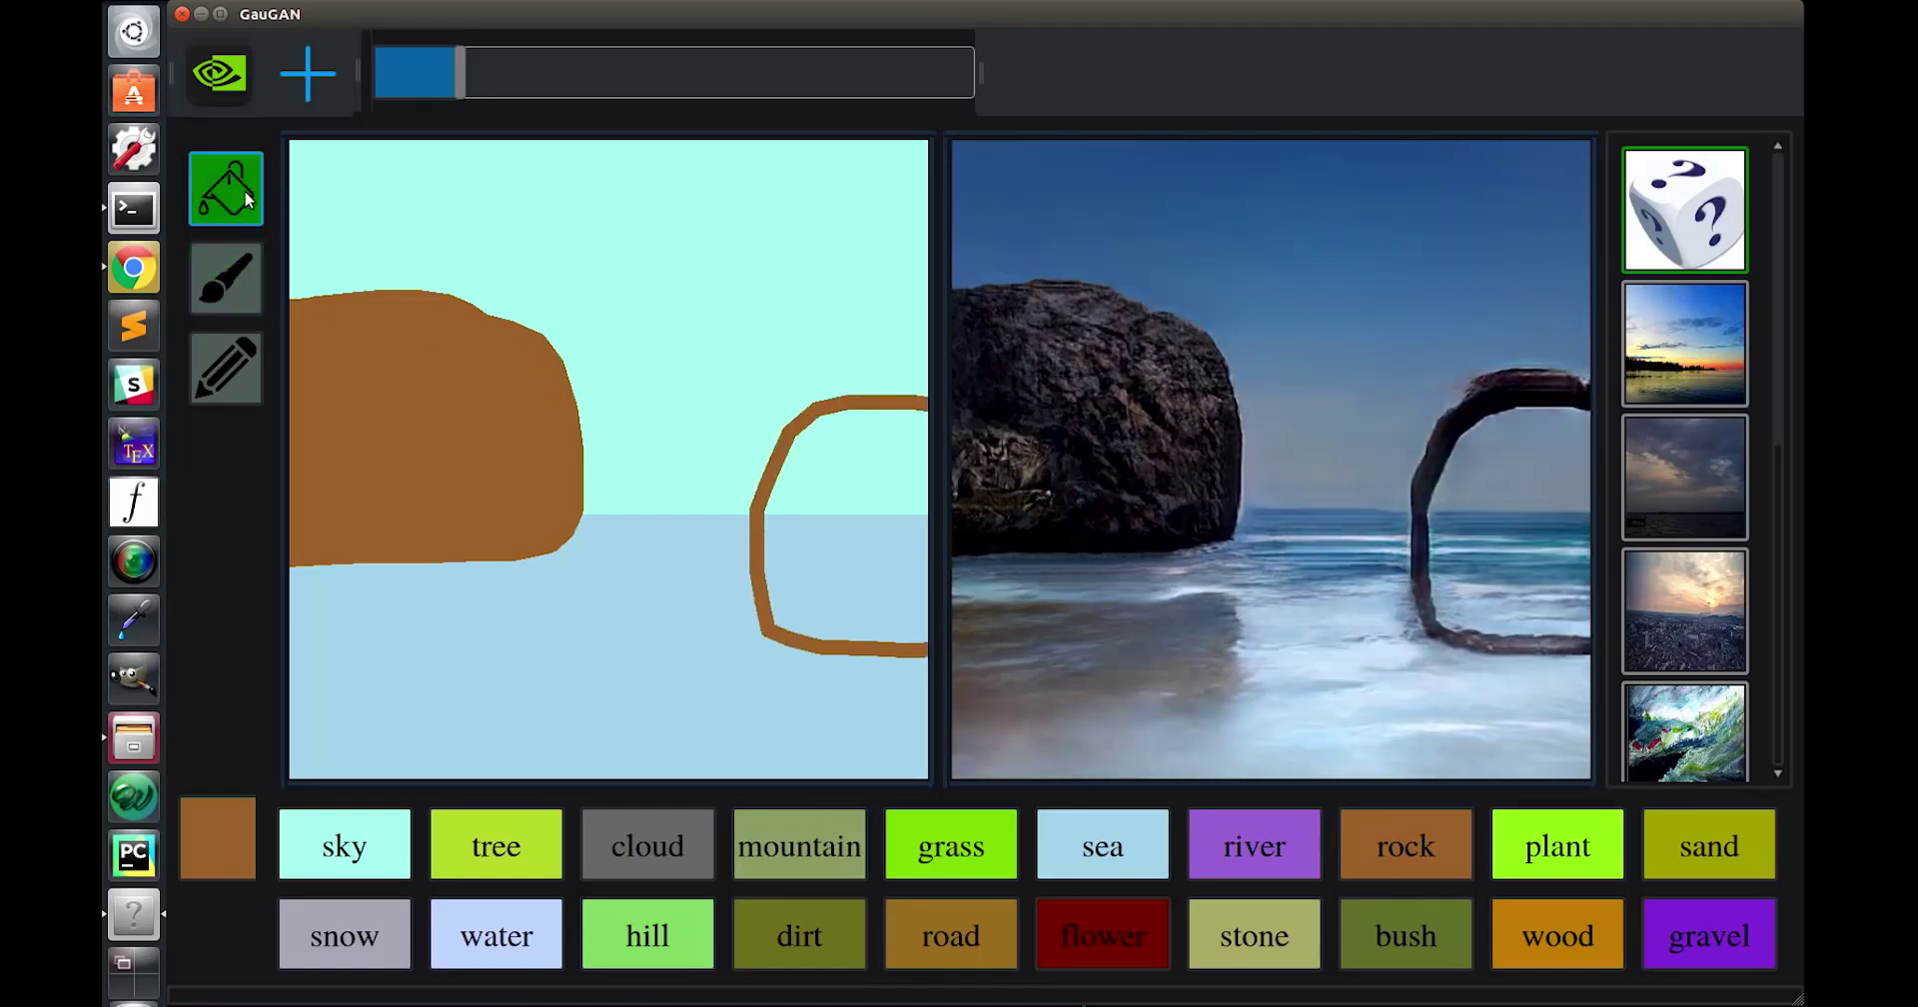
click(851, 548)
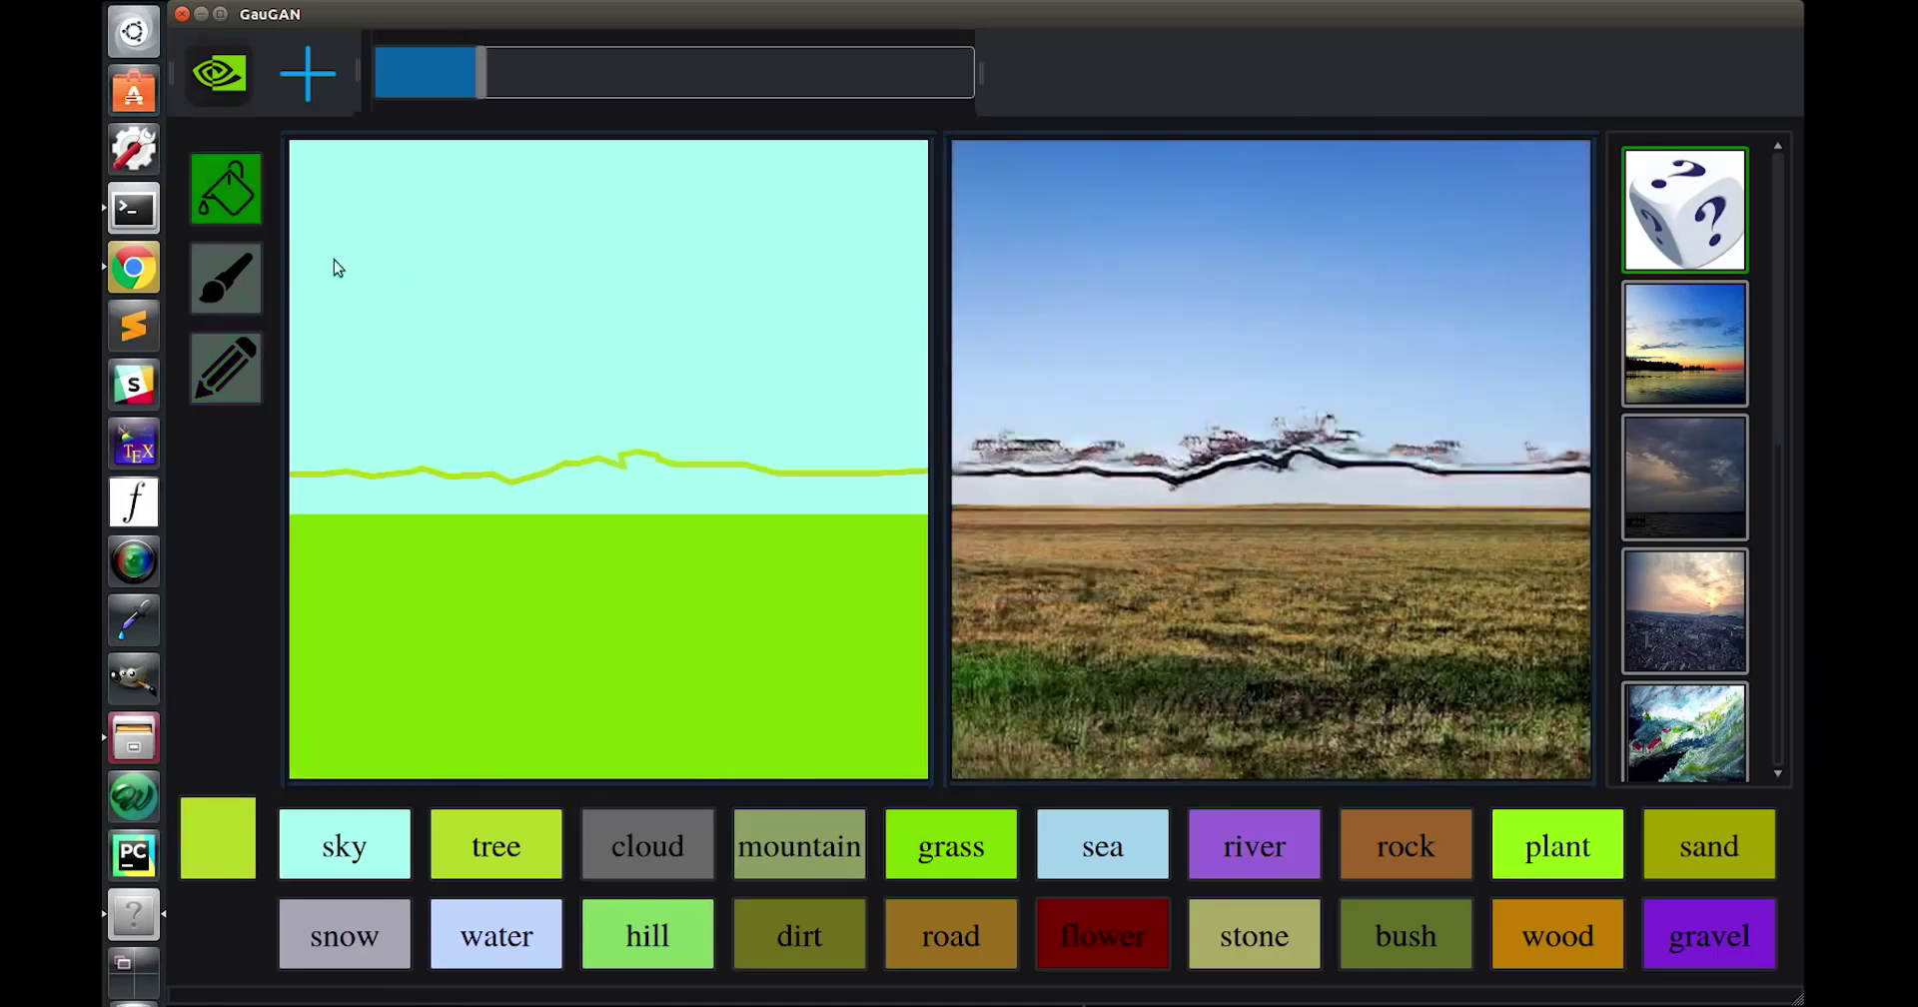
Fill the band below the ridge line with trees and the sky with clouds.
click(607, 485)
click(636, 845)
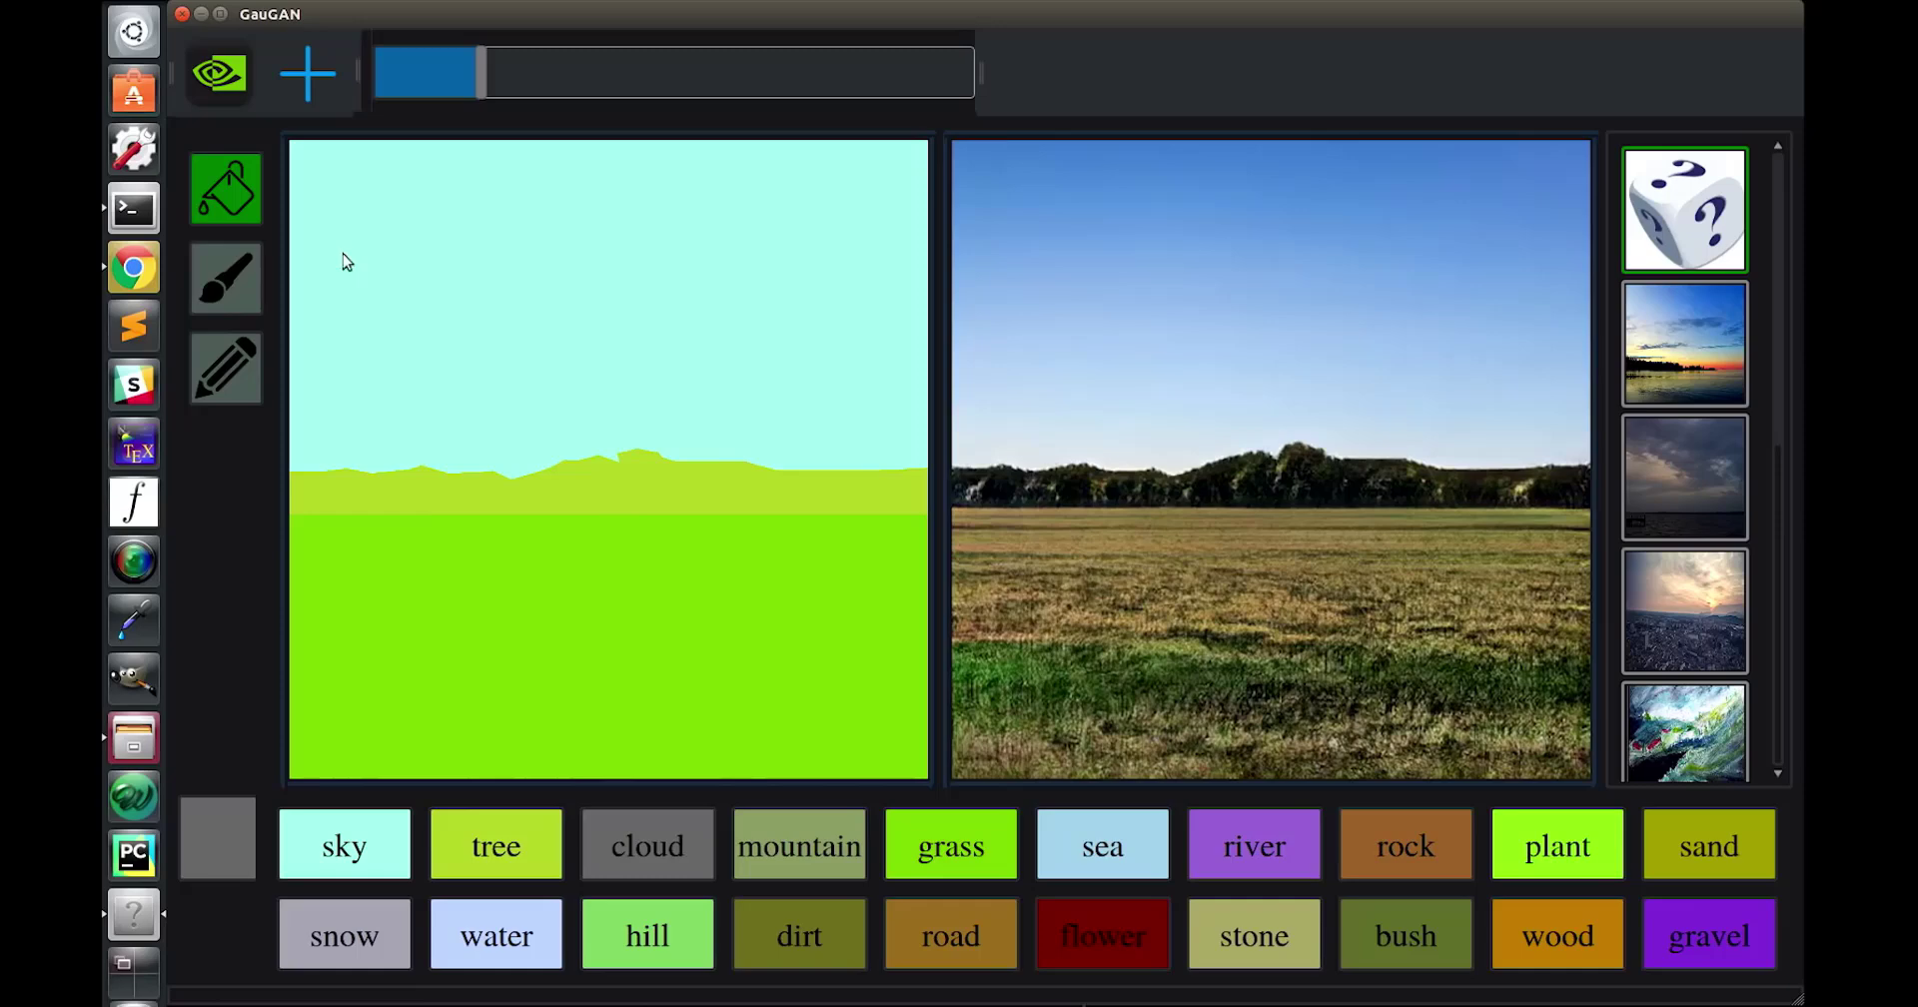
click(376, 218)
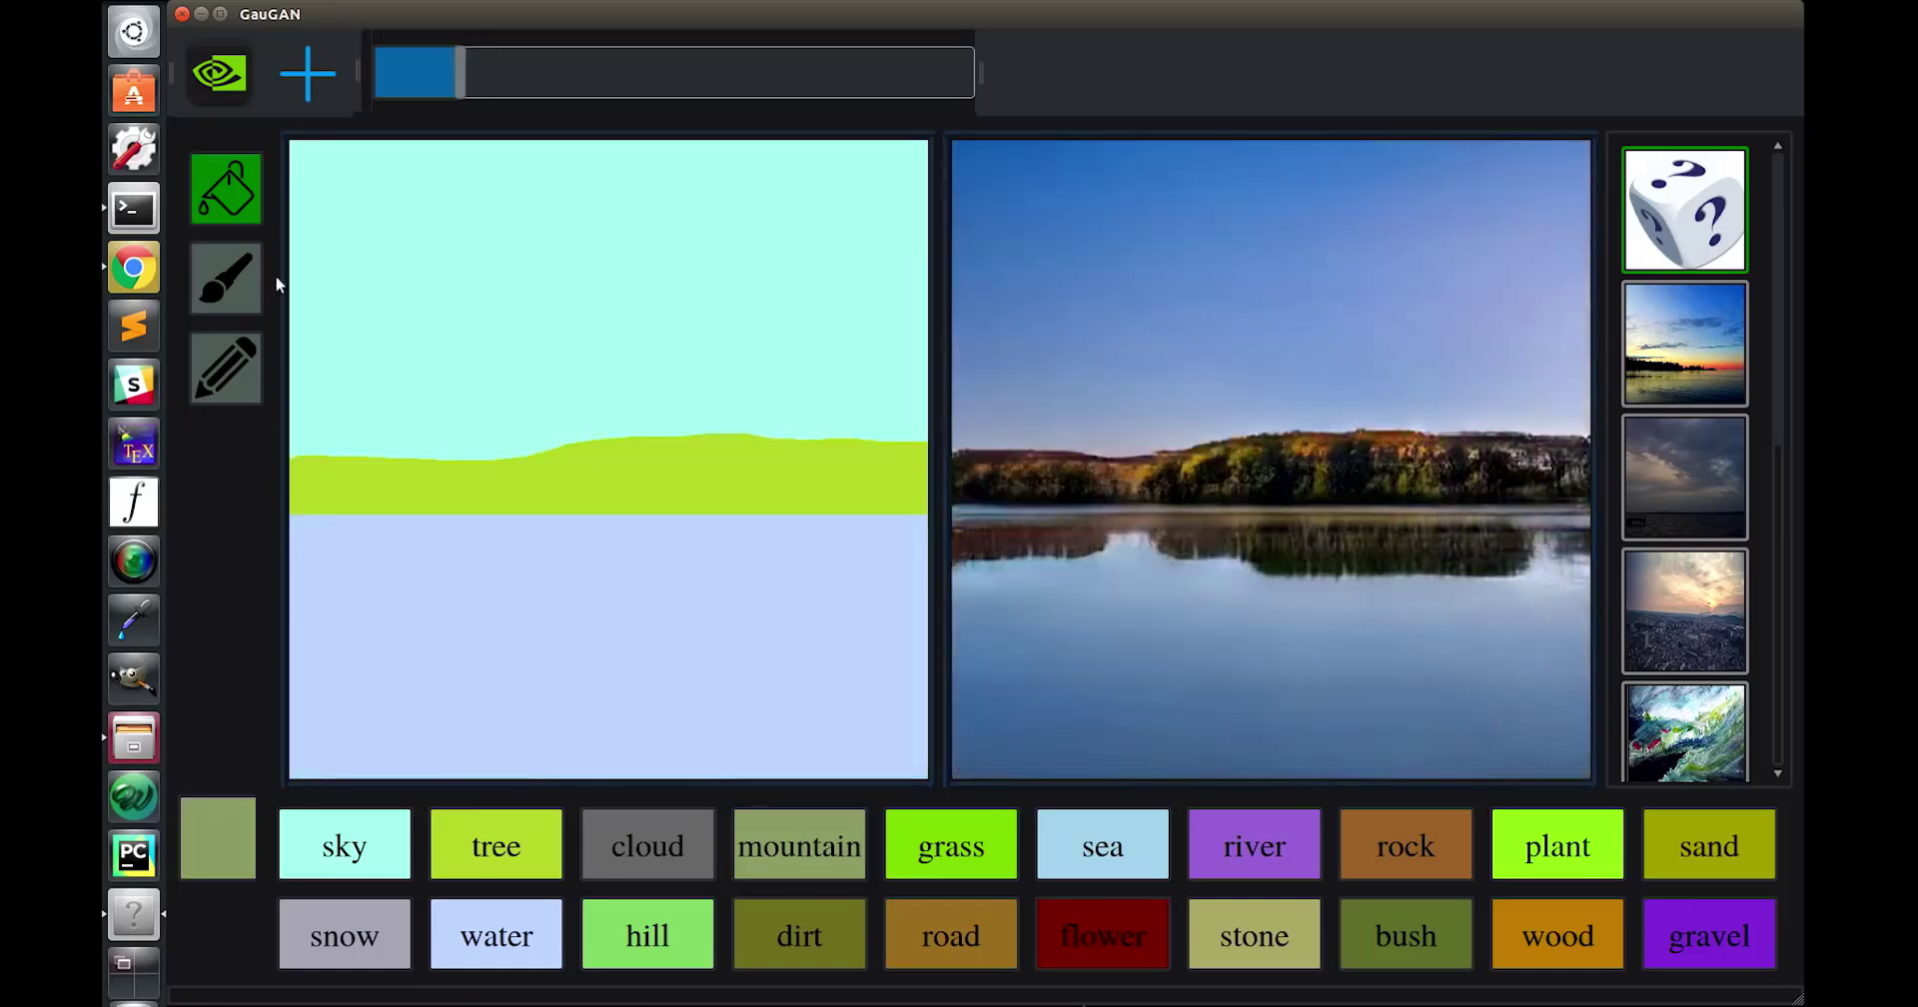
Draw and fill a mountain ridge across the sky, then turn the grass field into snow.
mouse_move(295, 315)
mouse_down()
mouse_move(373, 305)
mouse_move(703, 219)
mouse_move(930, 289)
mouse_up()
key(f)
click(651, 347)
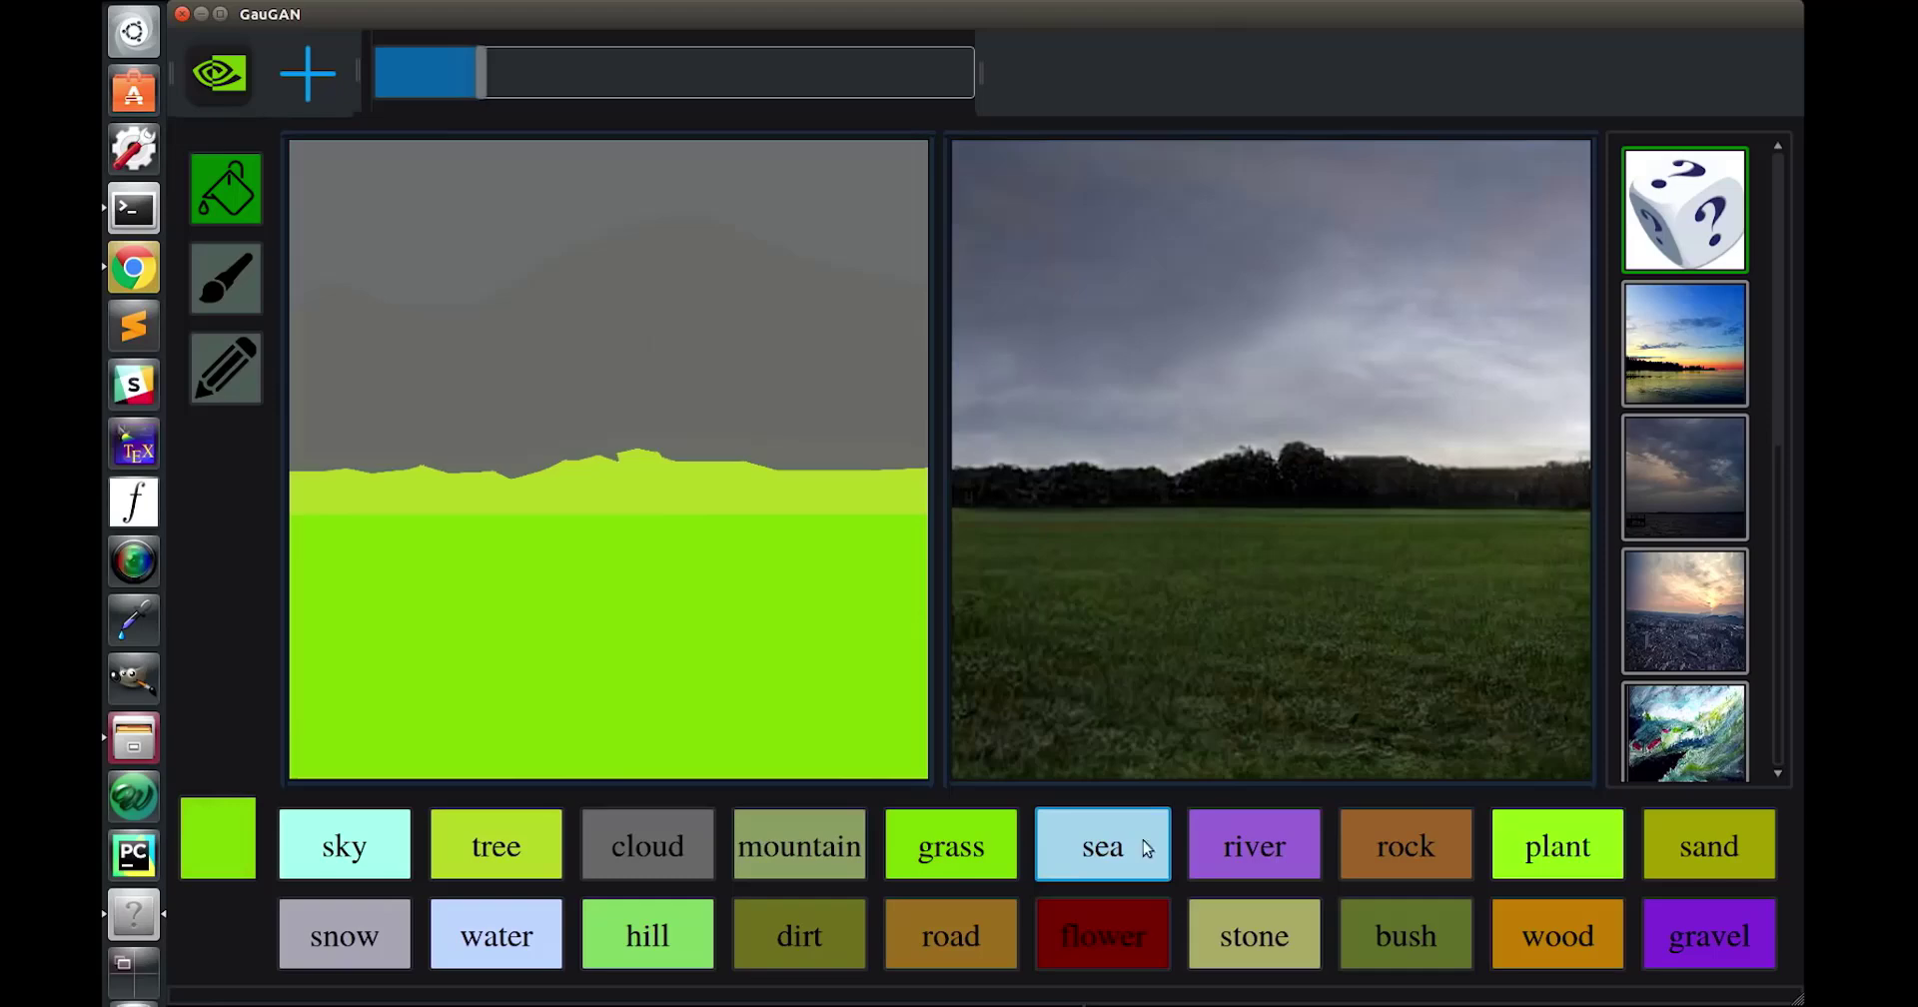
click(344, 935)
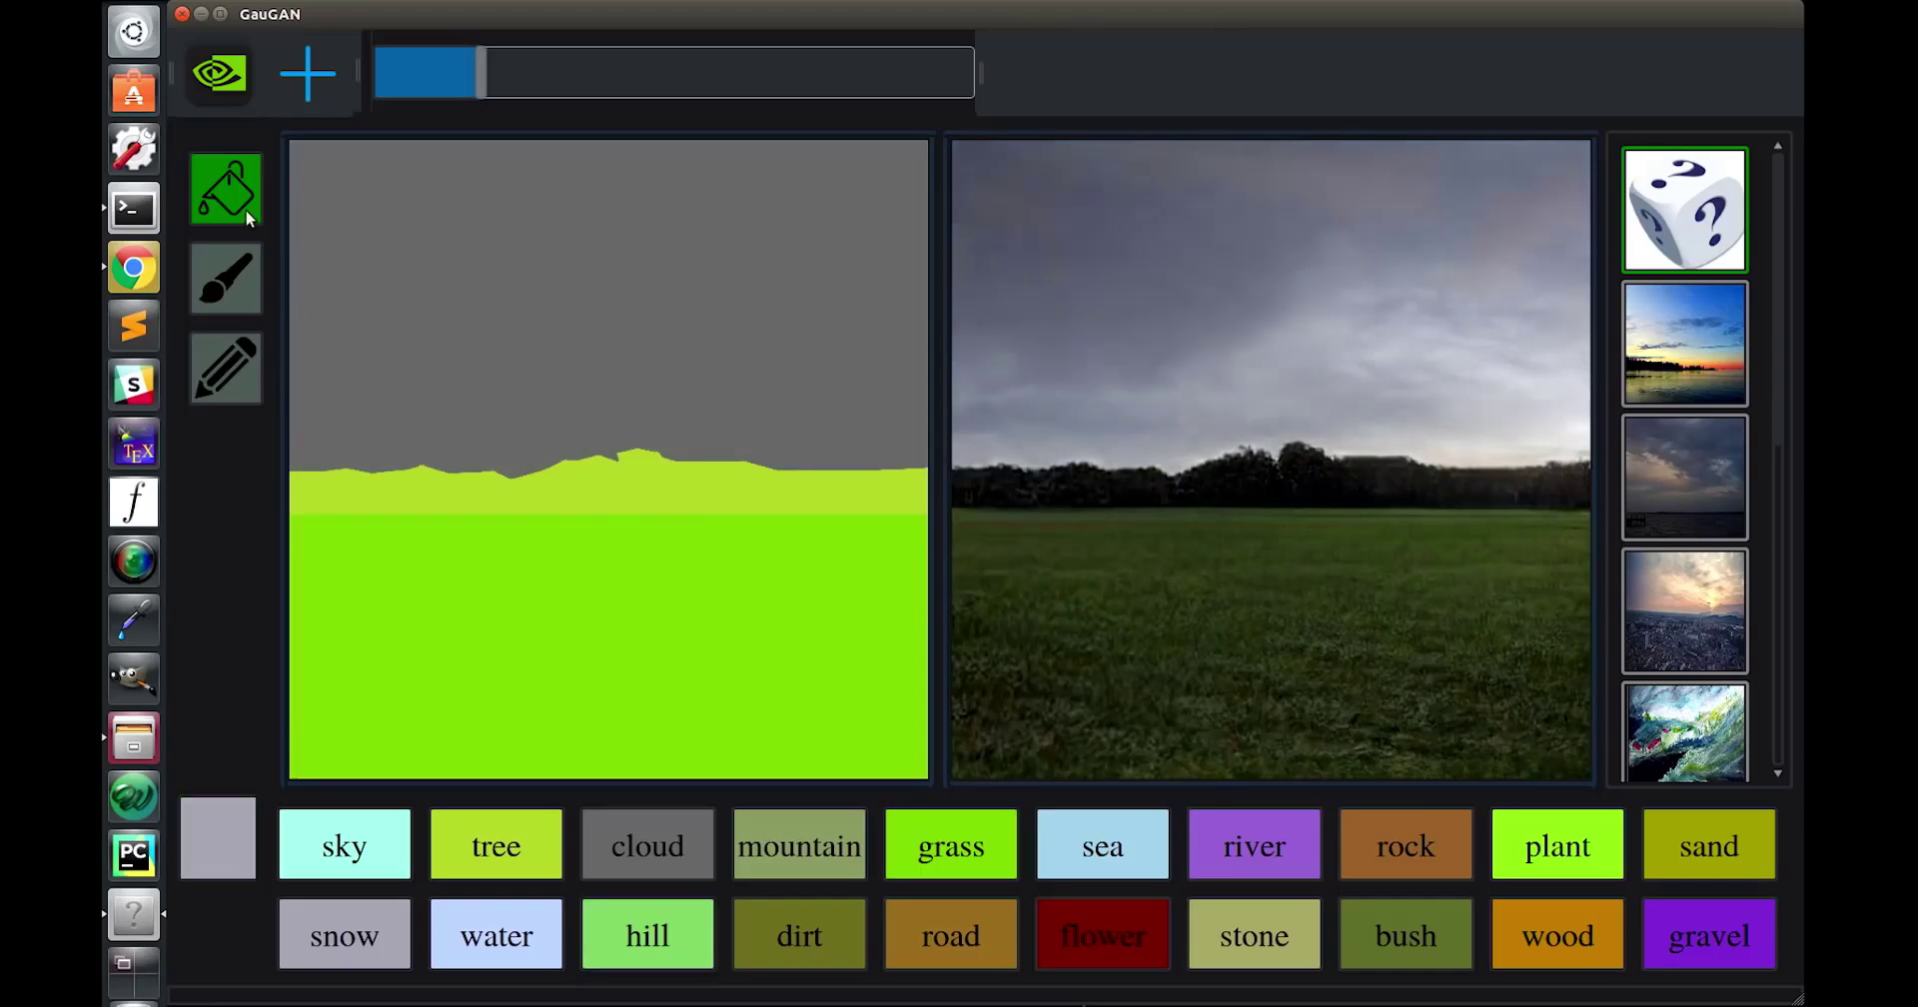
click(516, 586)
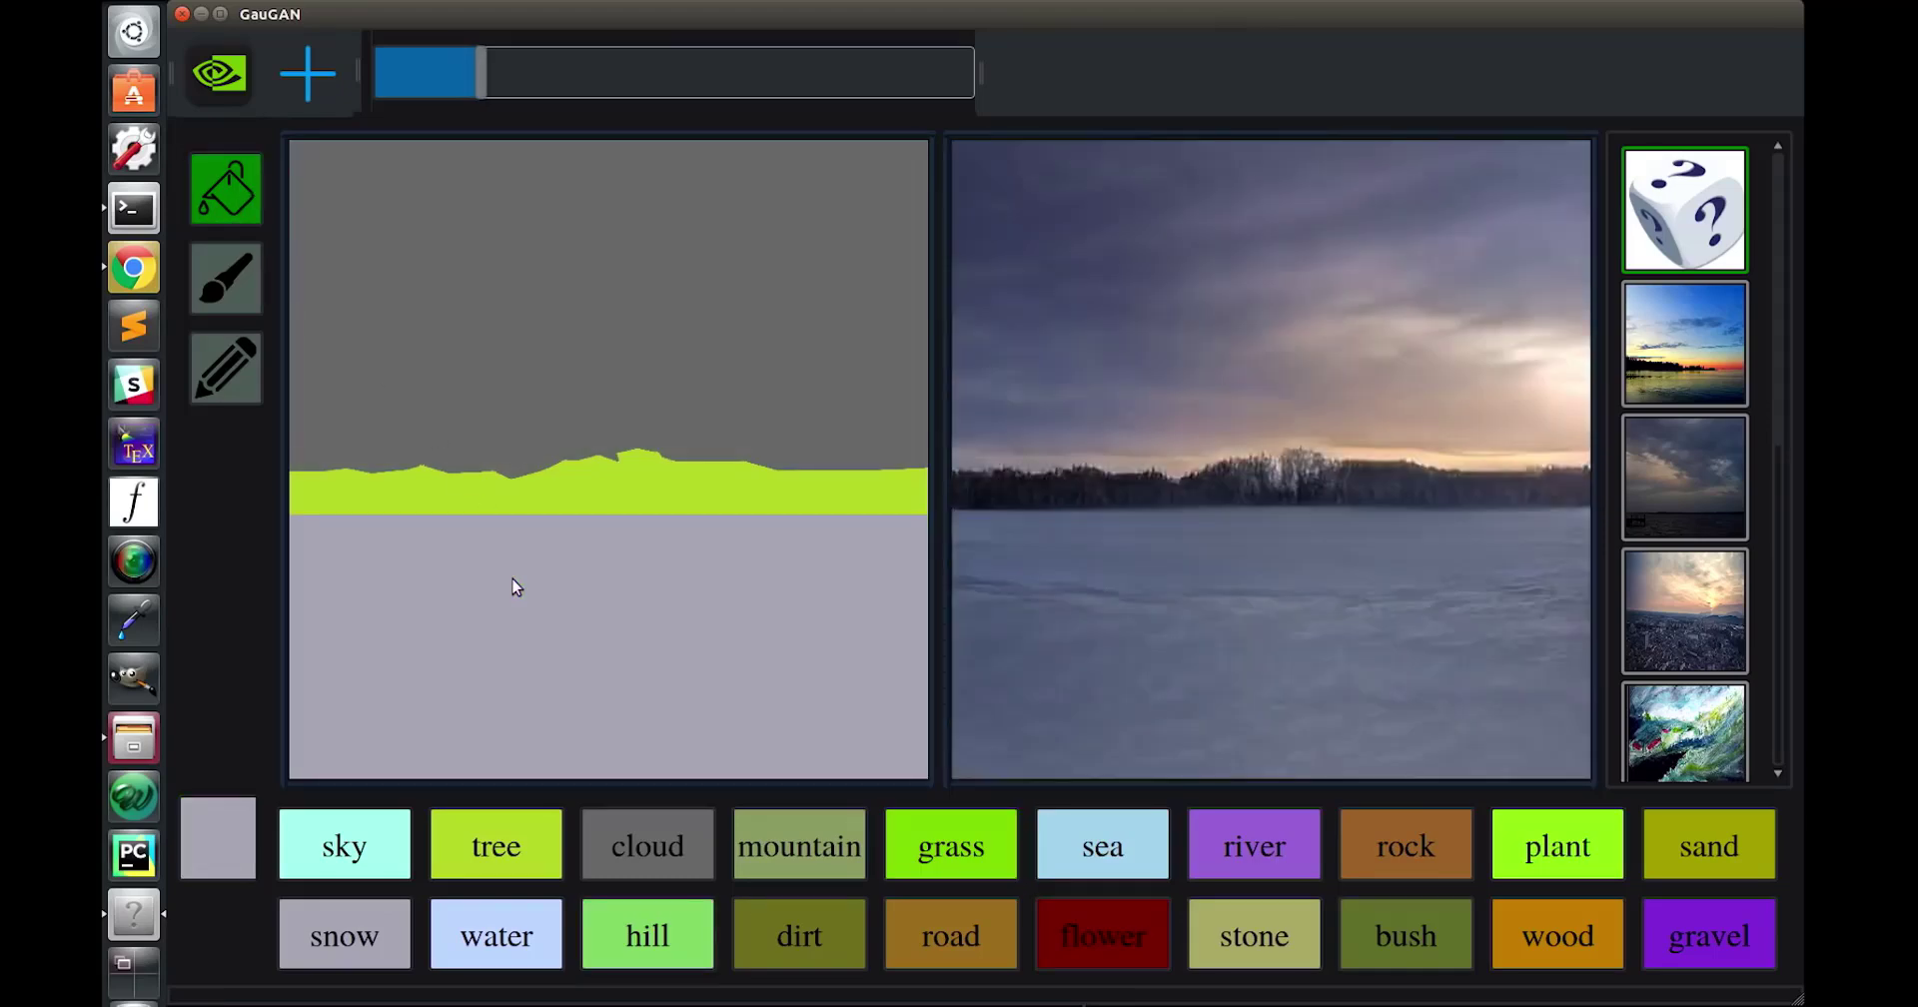